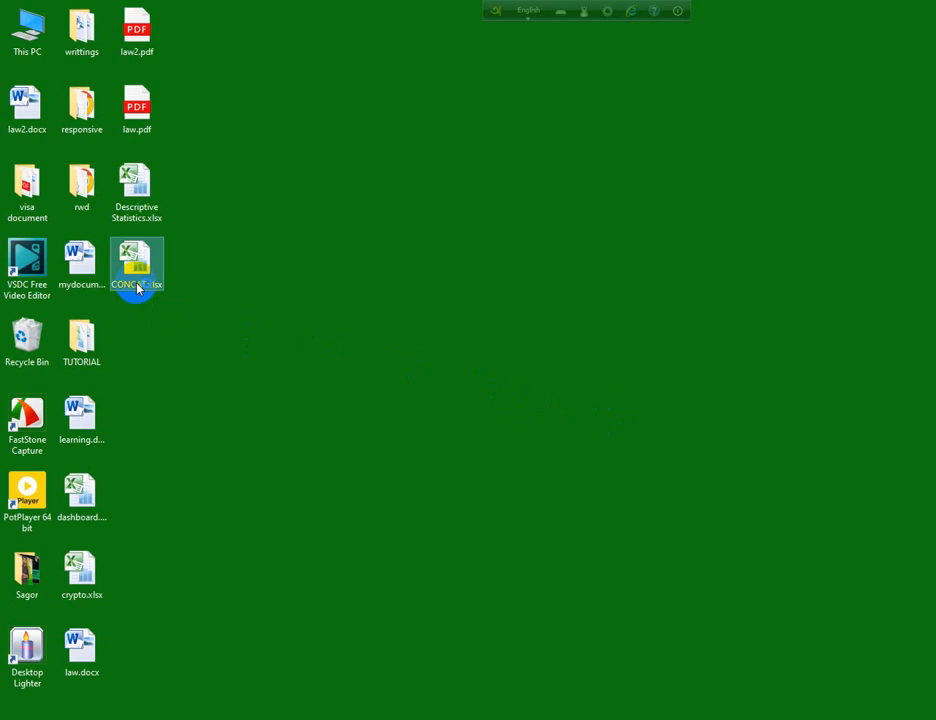
# - Open CONCAT.xlsx from the desktop and close the Office activation wizard
pyautogui.doubleClick(137, 287)
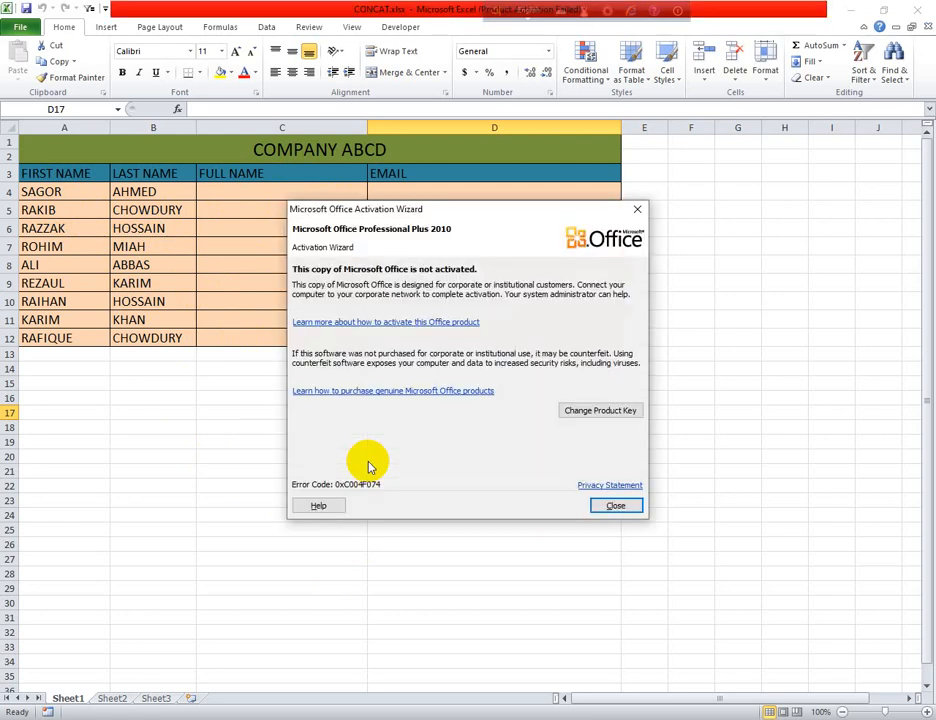
pyautogui.click(635, 209)
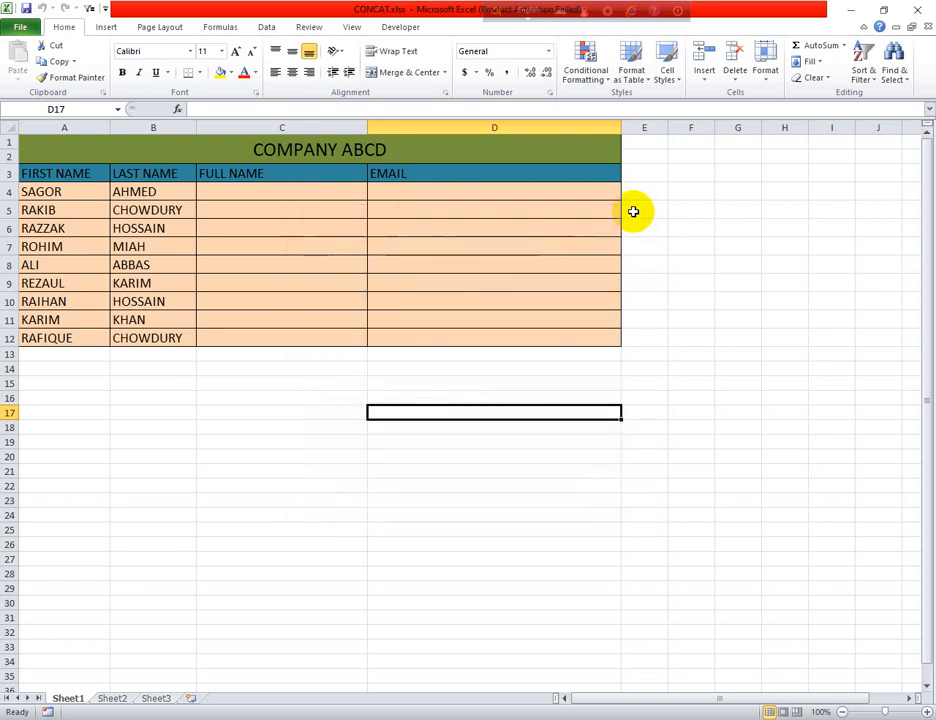
pyautogui.click(258, 381)
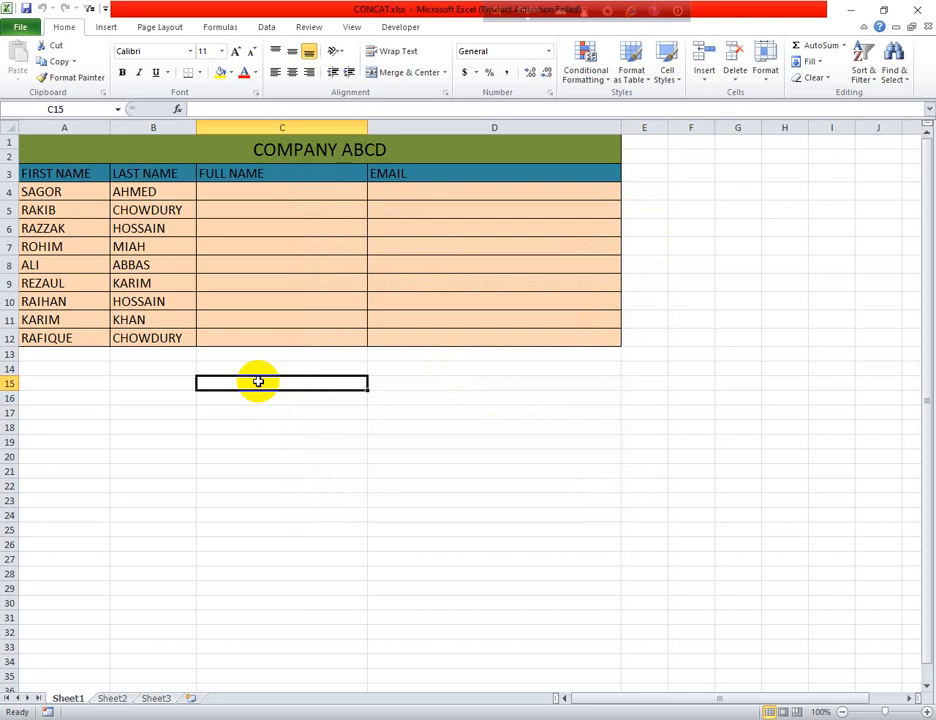
pyautogui.click(165, 387)
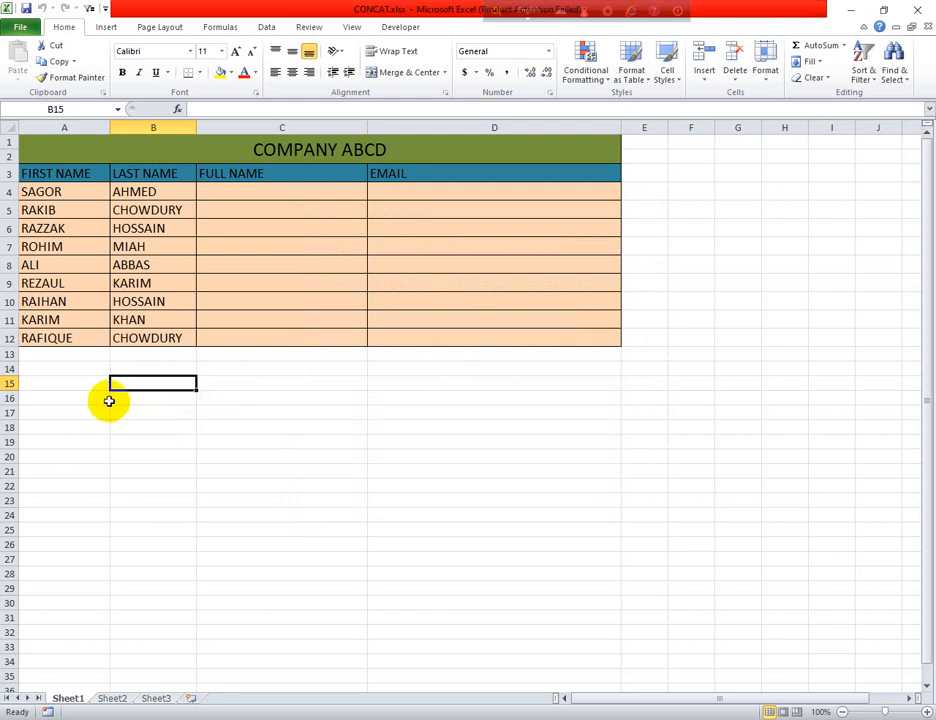
pyautogui.click(71, 389)
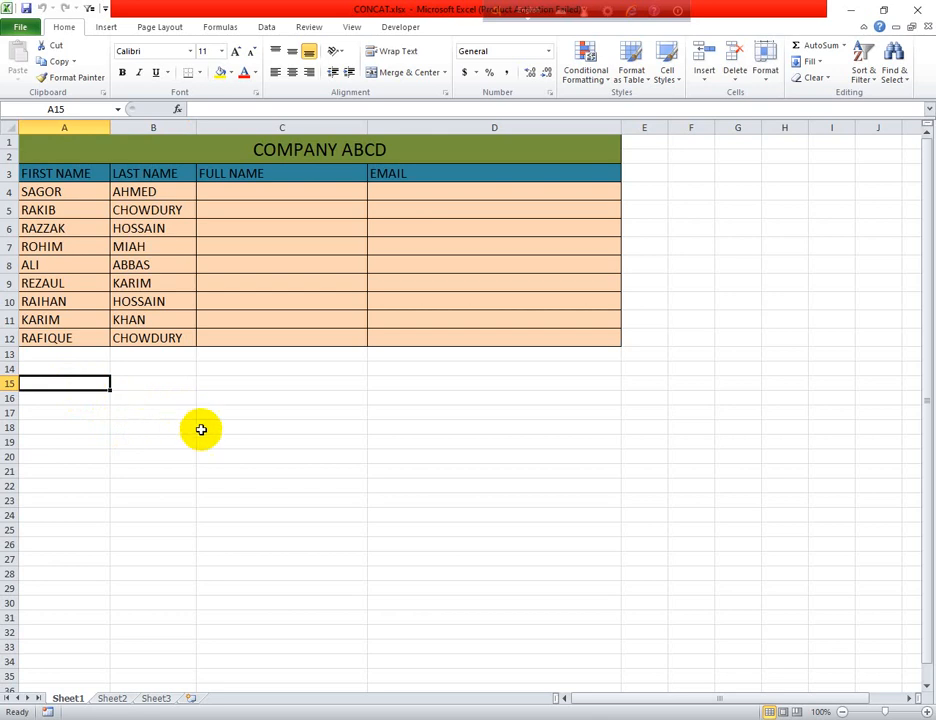
pyautogui.click(149, 385)
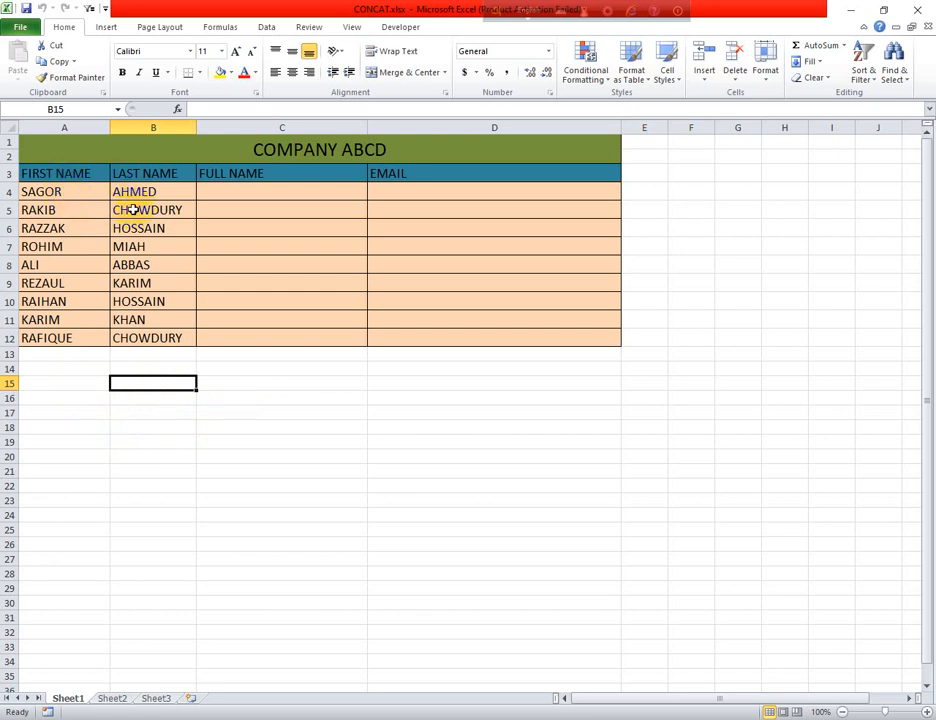
pyautogui.click(255, 189)
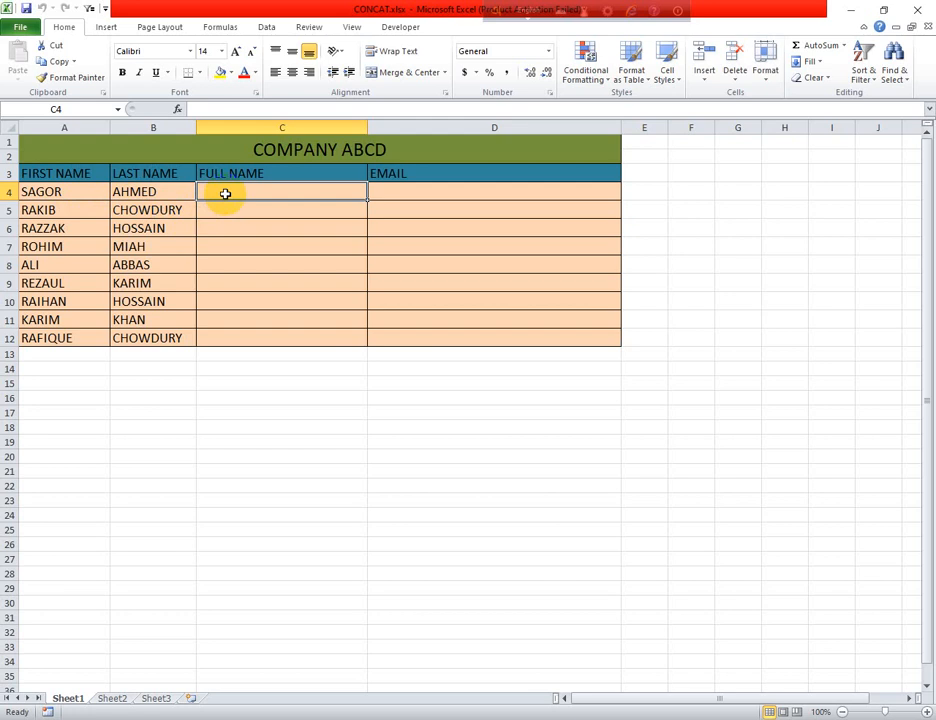
pyautogui.click(50, 193)
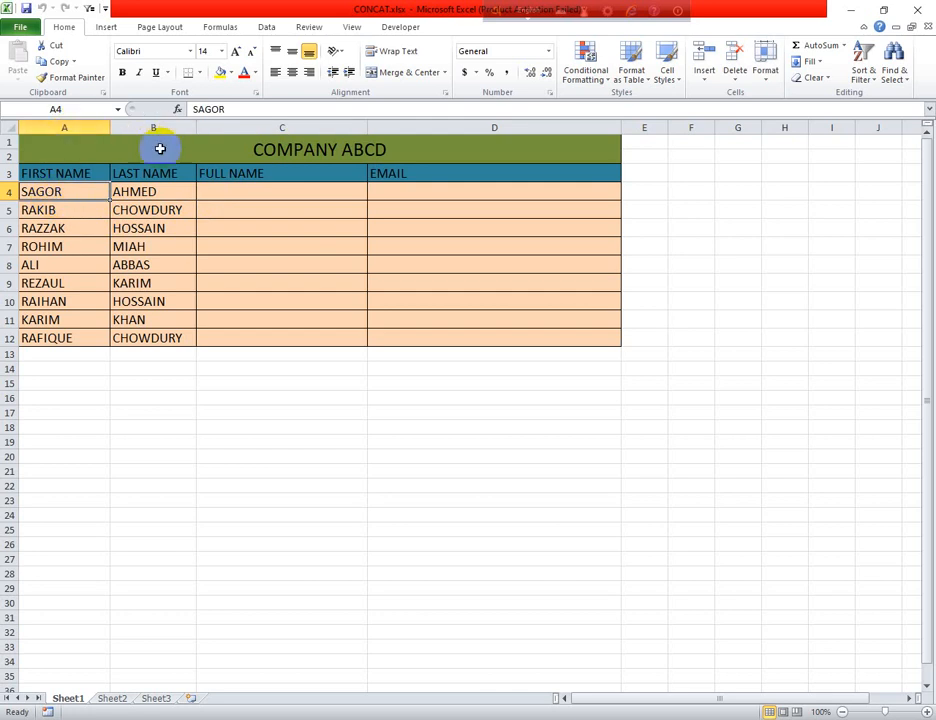
pyautogui.click(215, 196)
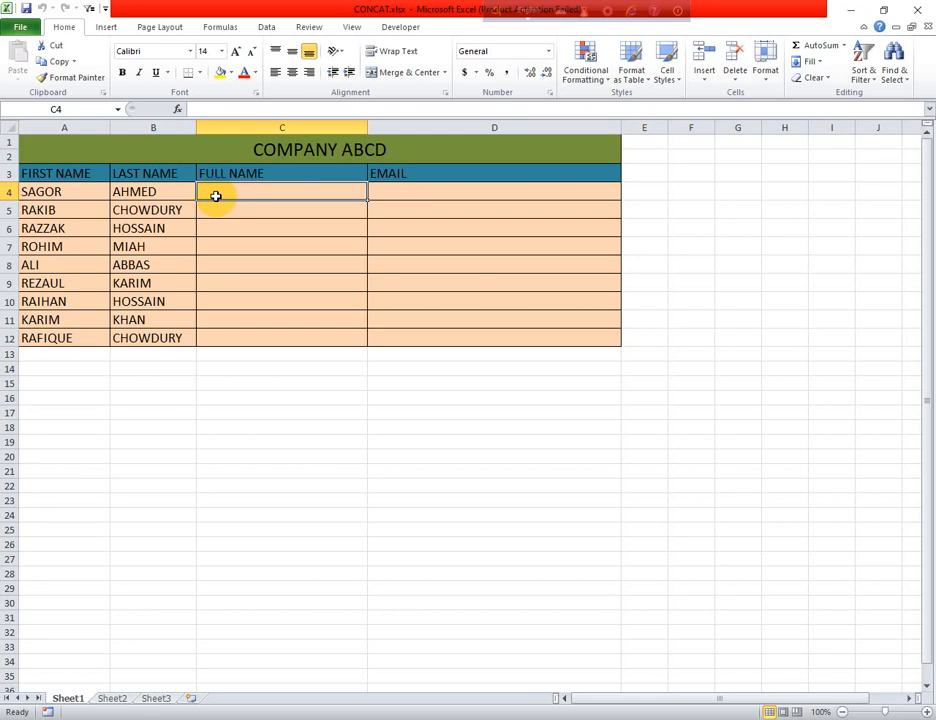
pyautogui.write('=')
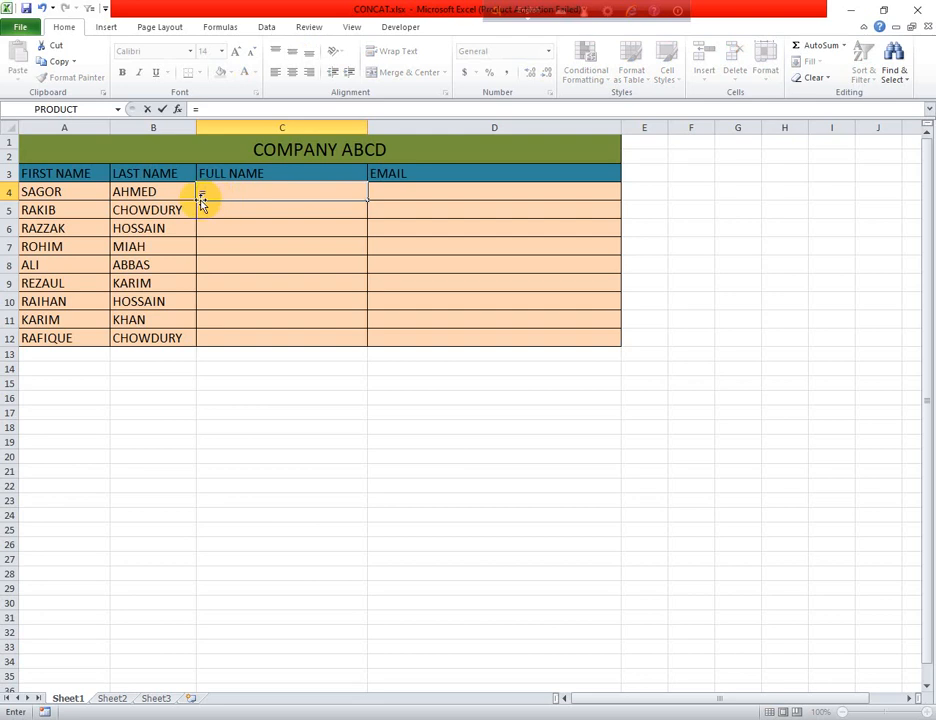
pyautogui.write('CONT')
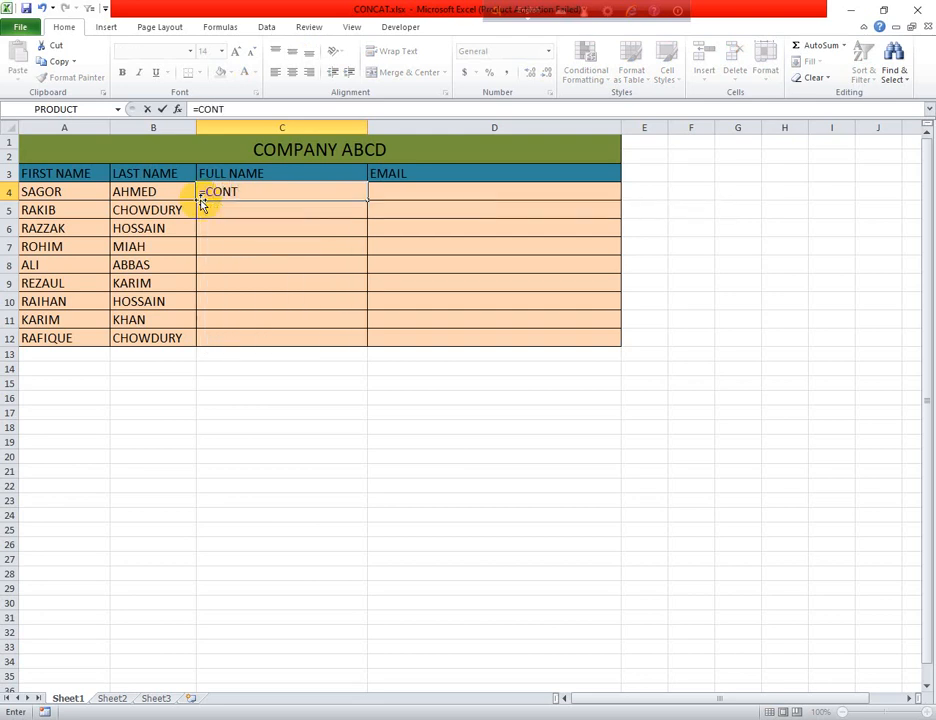
pyautogui.press('BackSpace')
pyautogui.write('C')
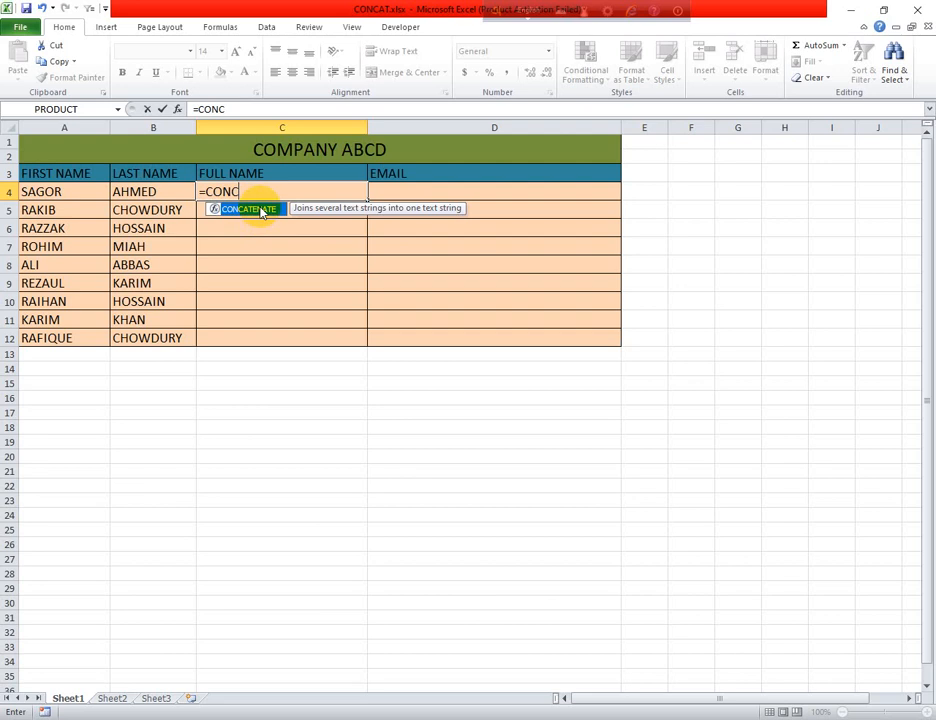
pyautogui.doubleClick(250, 209)
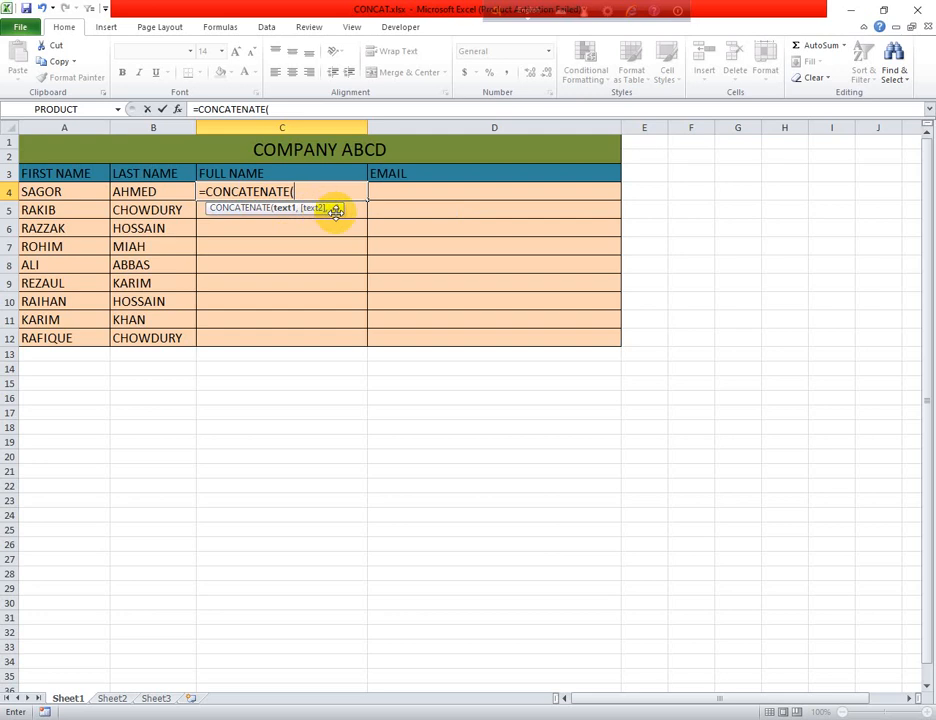
pyautogui.click(63, 196)
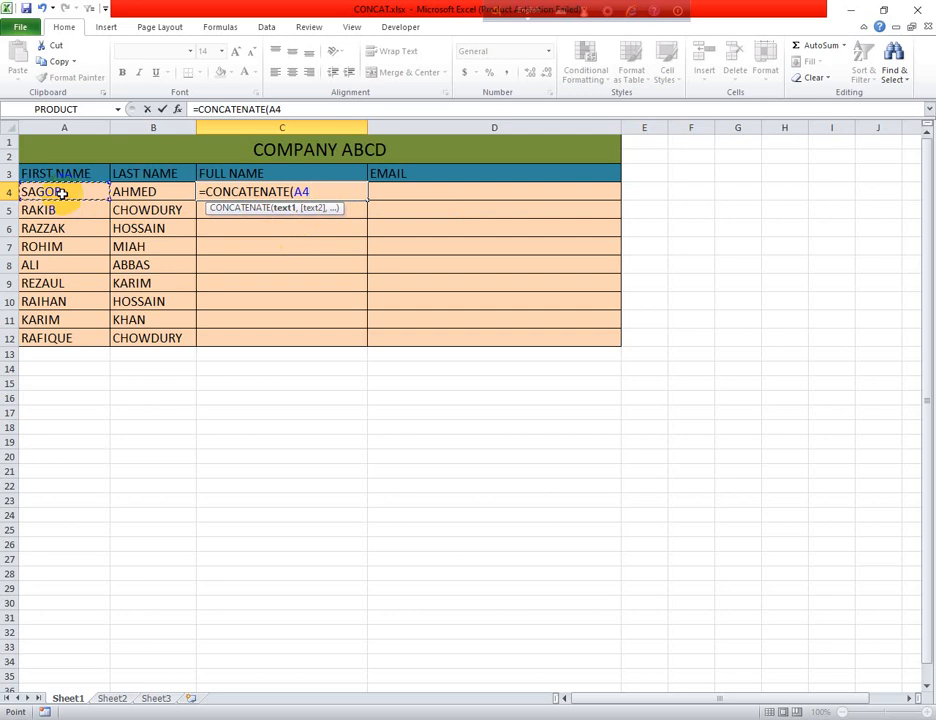
pyautogui.write(',')
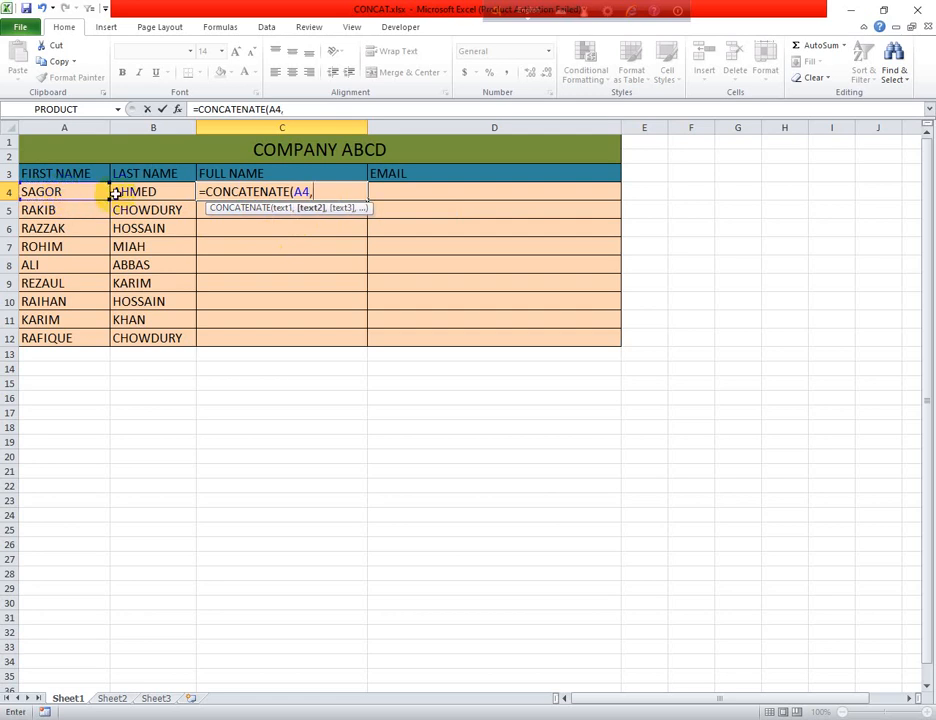
pyautogui.click(145, 192)
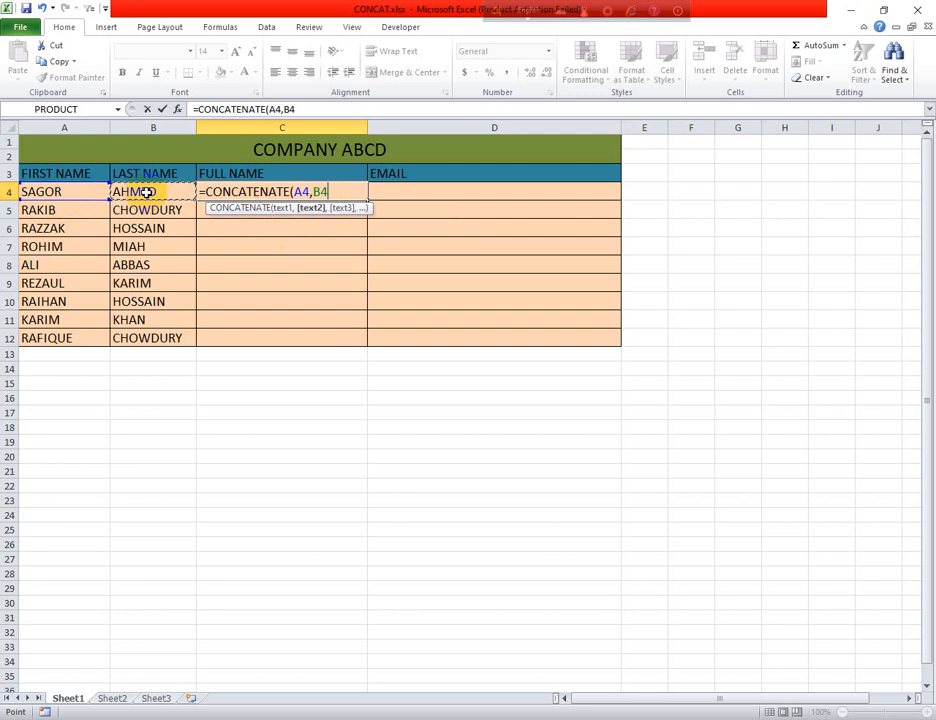
pyautogui.press('Return')
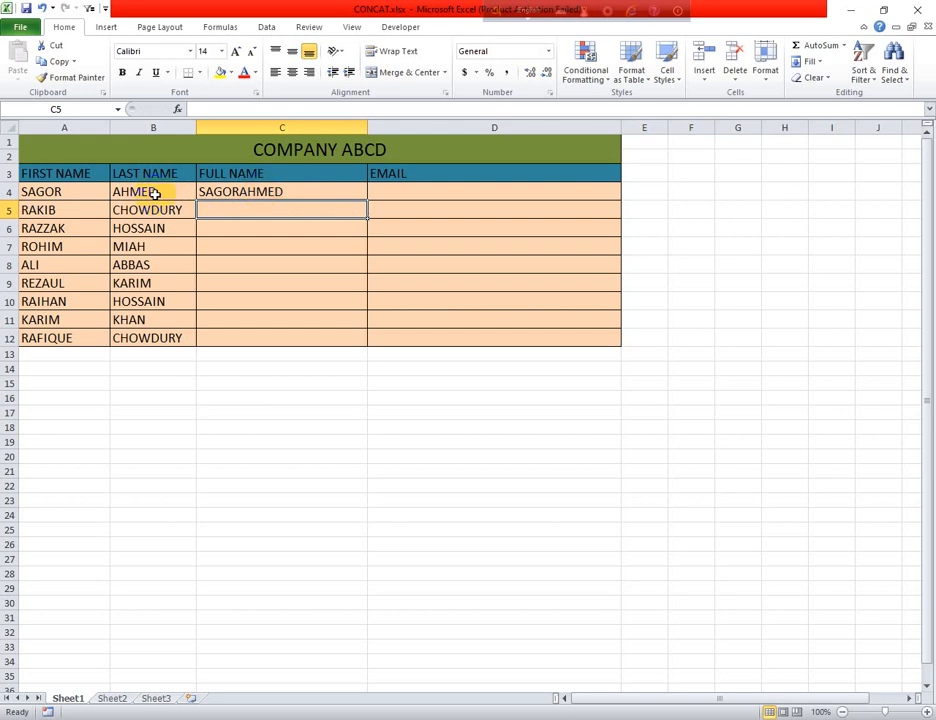
pyautogui.click(253, 195)
# - Insert a quoted separator argument between A4 and B4 in C4's CONCATENATE formula
pyautogui.doubleClick(252, 192)
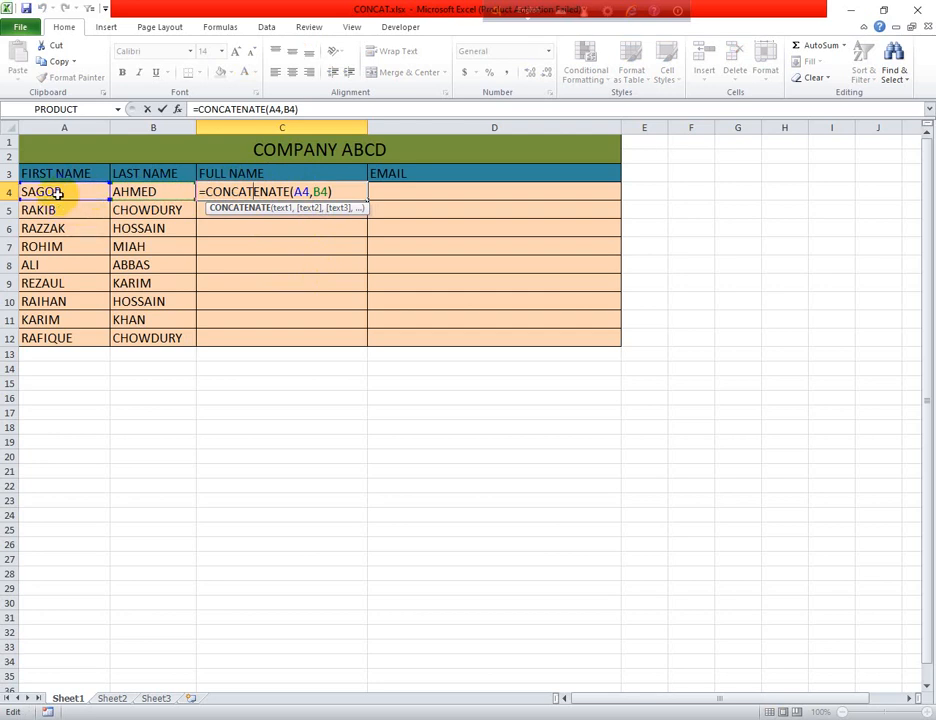
pyautogui.click(312, 191)
pyautogui.click(310, 191)
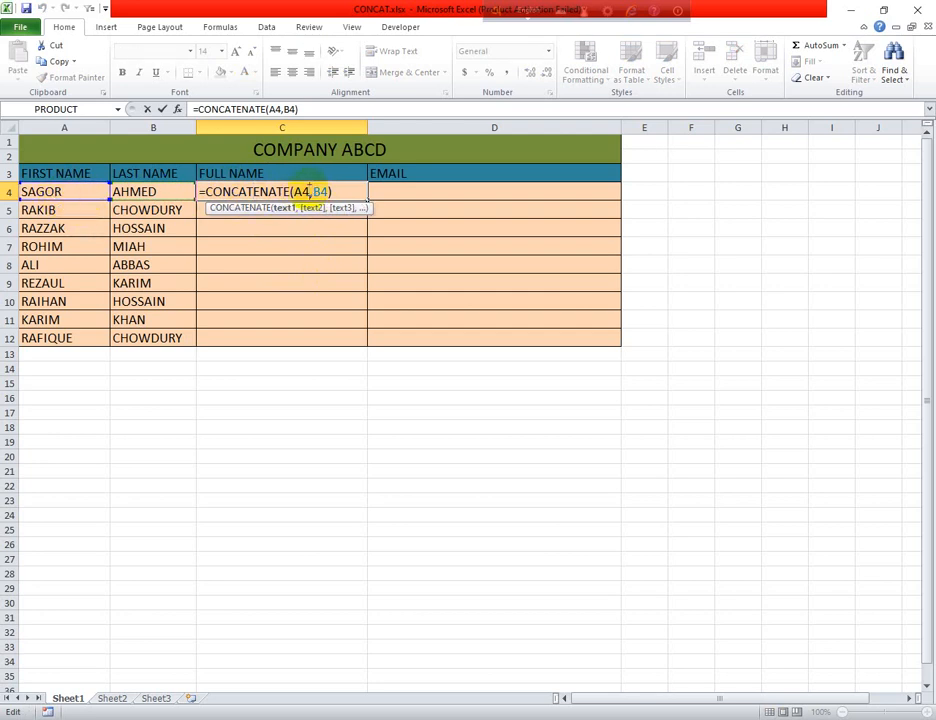
pyautogui.write(',')
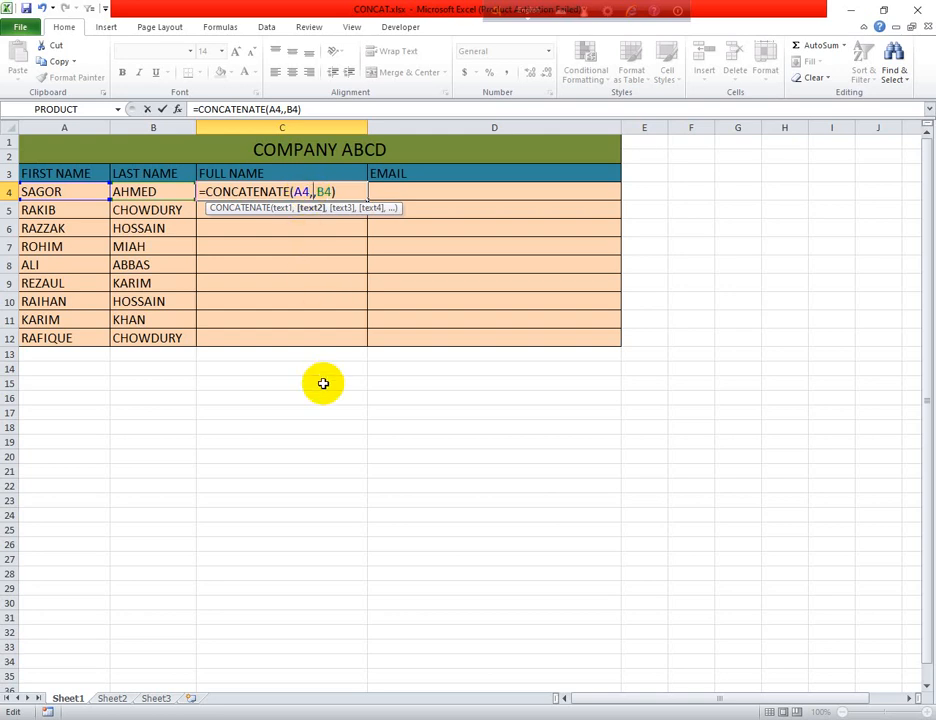
pyautogui.write('"')
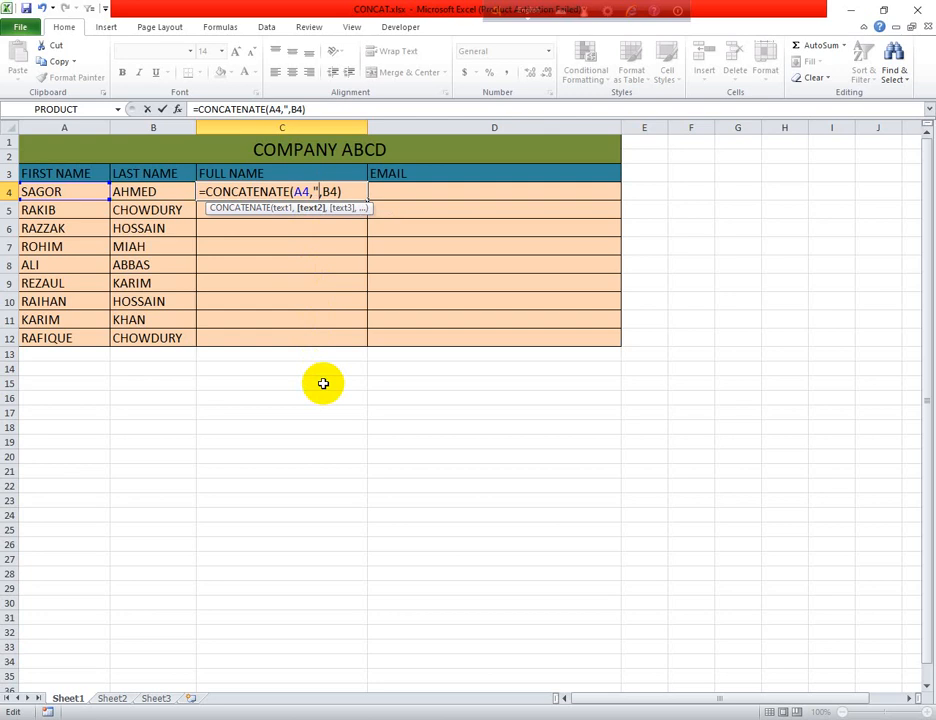
pyautogui.write('"')
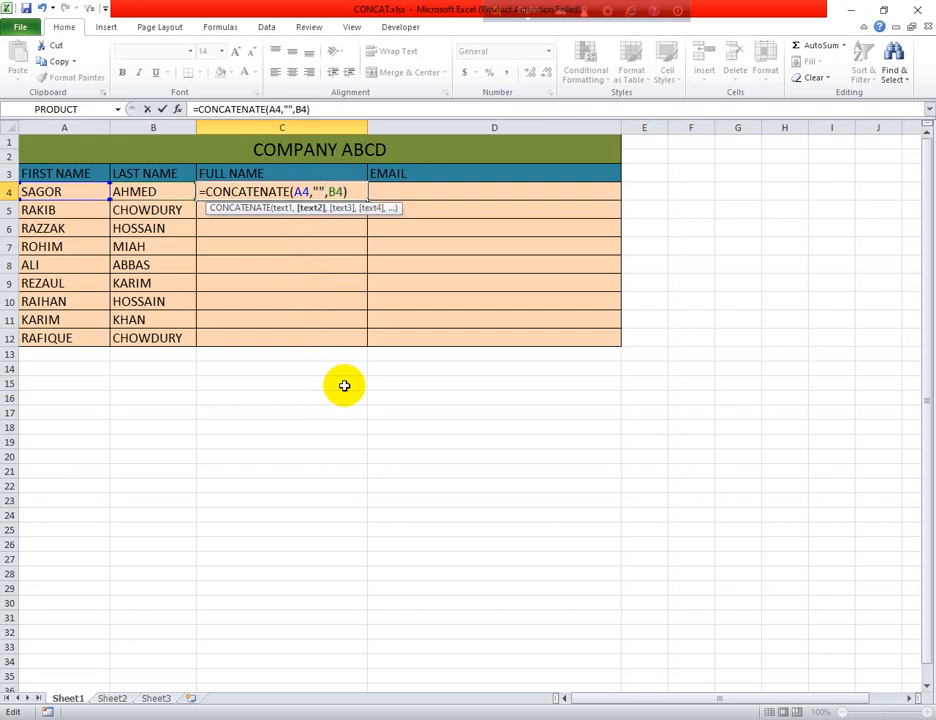
pyautogui.click(354, 193)
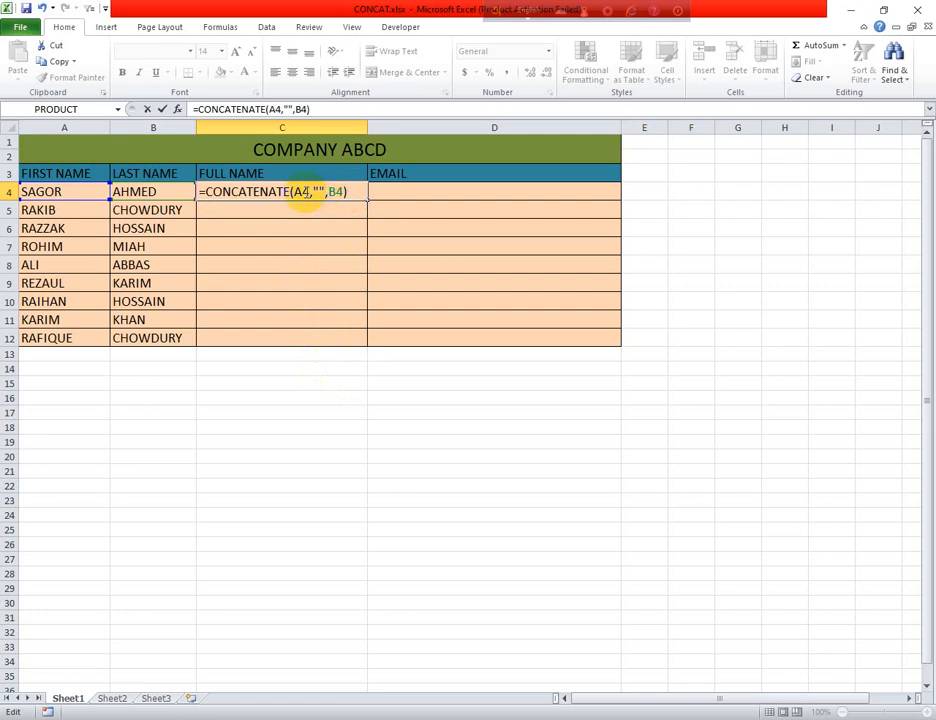
pyautogui.click(316, 192)
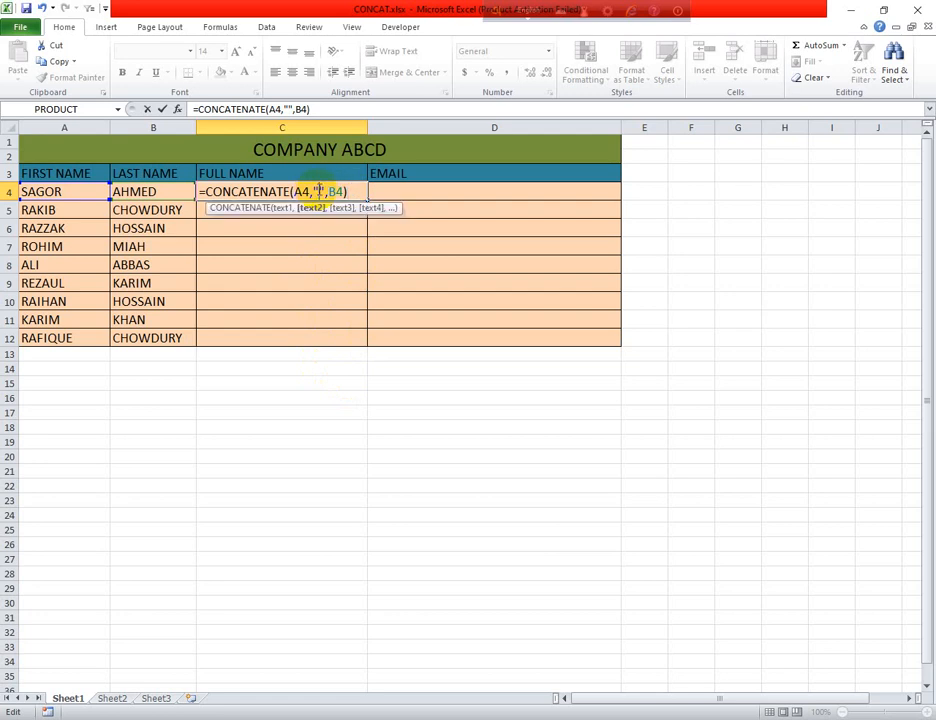
pyautogui.write('0')
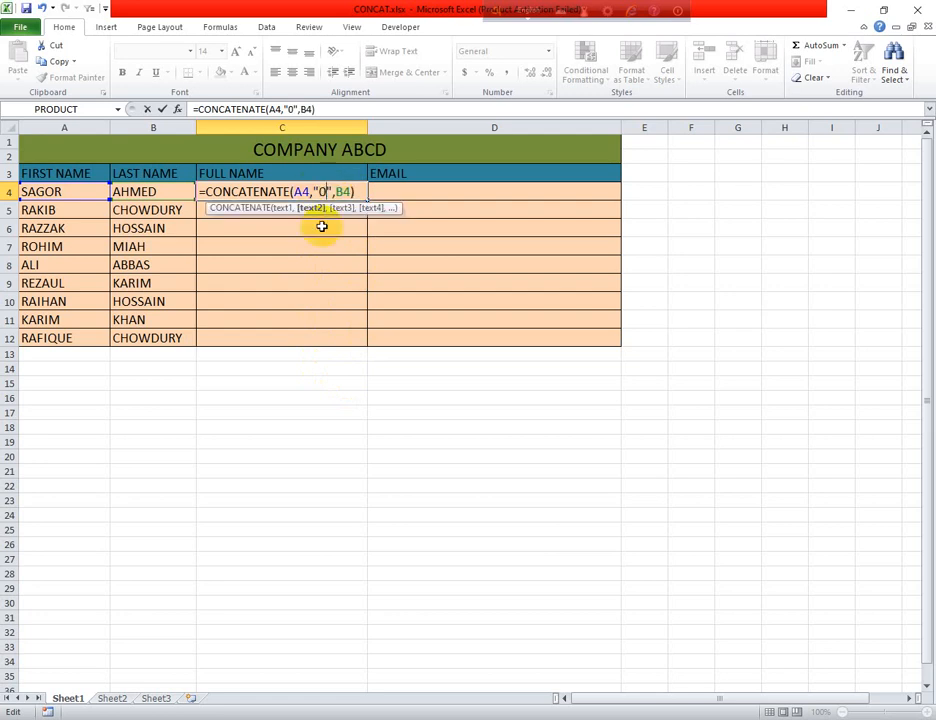
pyautogui.click(364, 192)
pyautogui.press('Return')
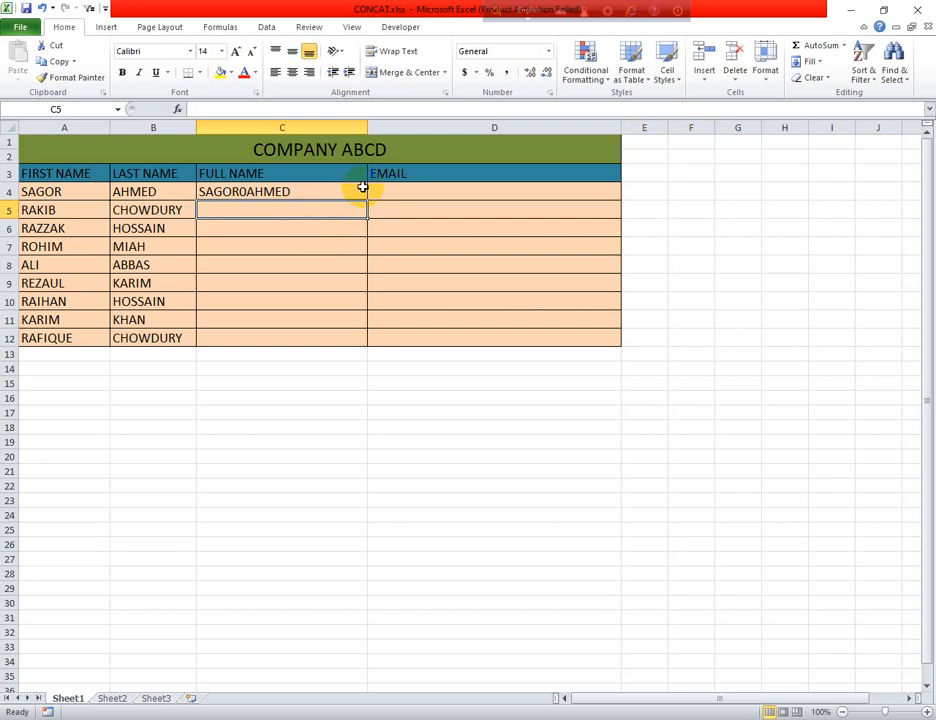
pyautogui.click(259, 192)
pyautogui.doubleClick(267, 192)
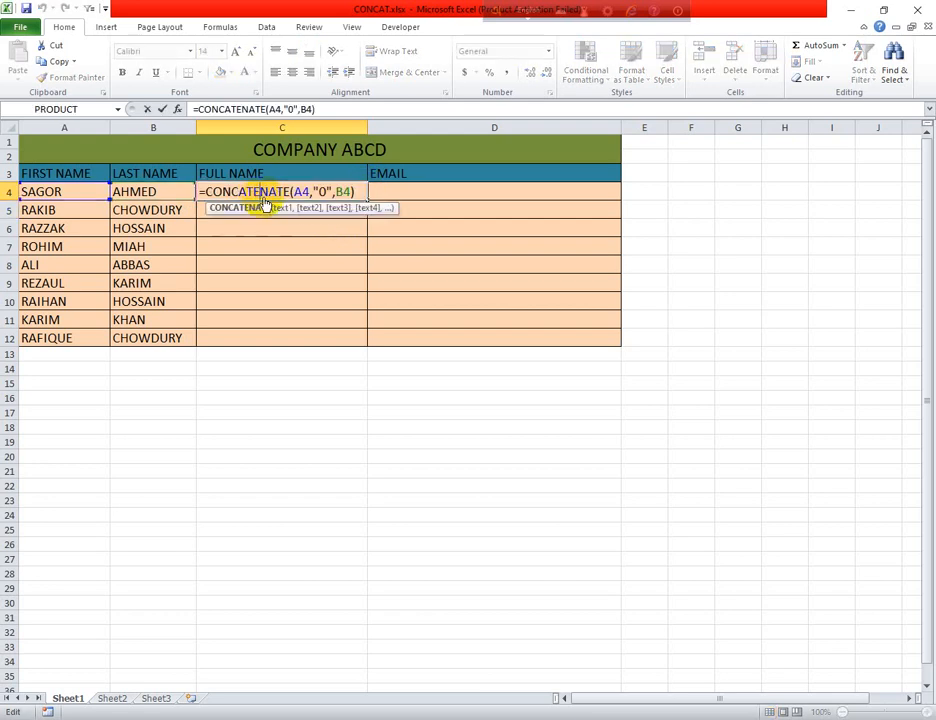
pyautogui.click(322, 191)
pyautogui.press('BackSpace')
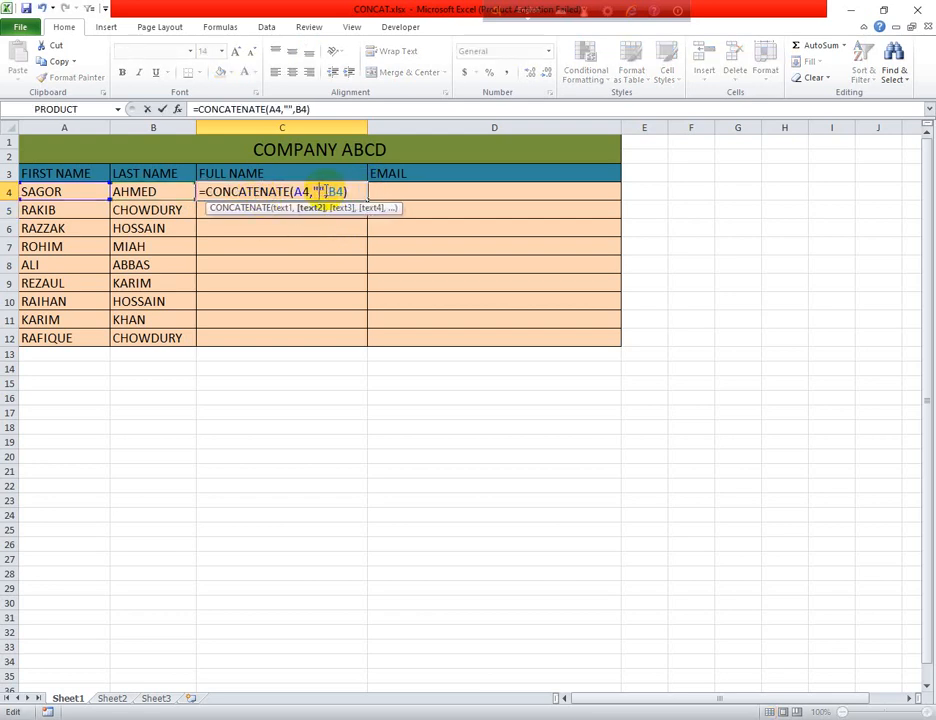
pyautogui.click(357, 191)
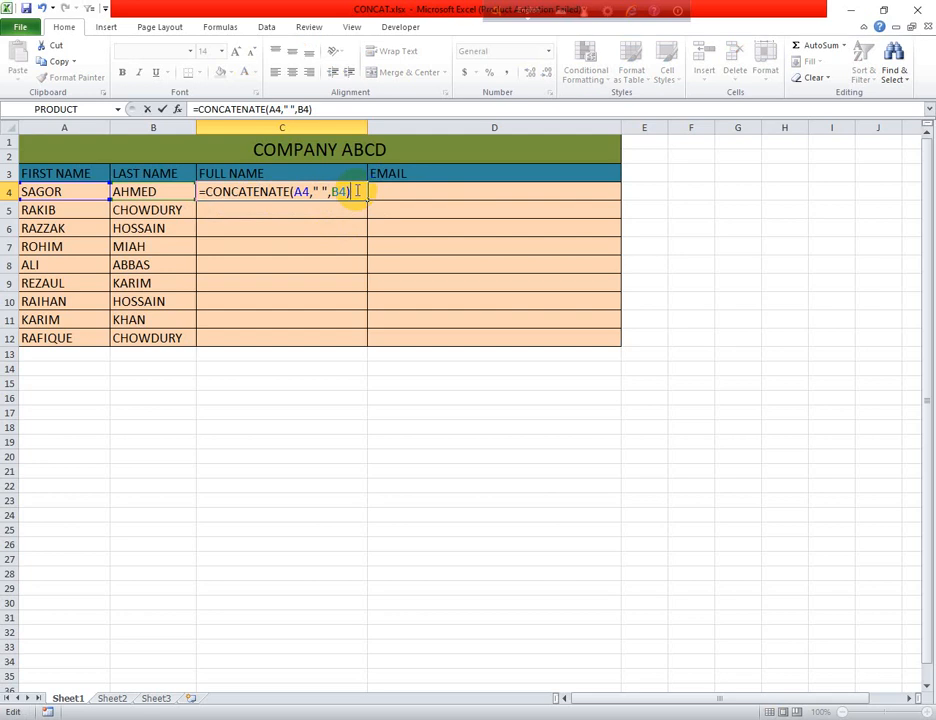
pyautogui.press('Return')
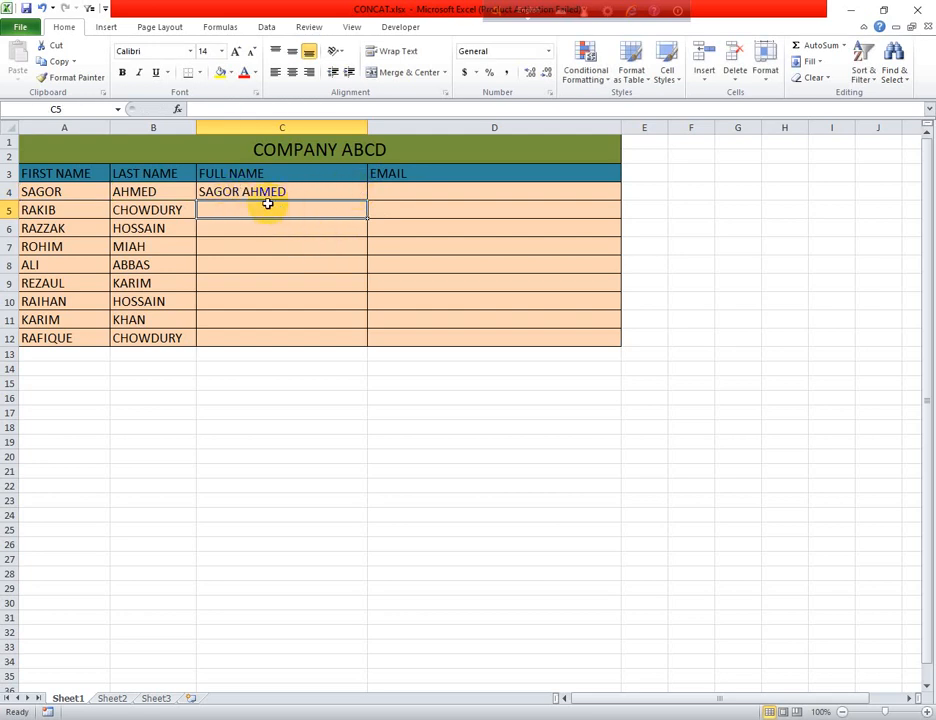
# - Fill C4's CONCATENATE full-name formula down to C12
pyautogui.click(340, 192)
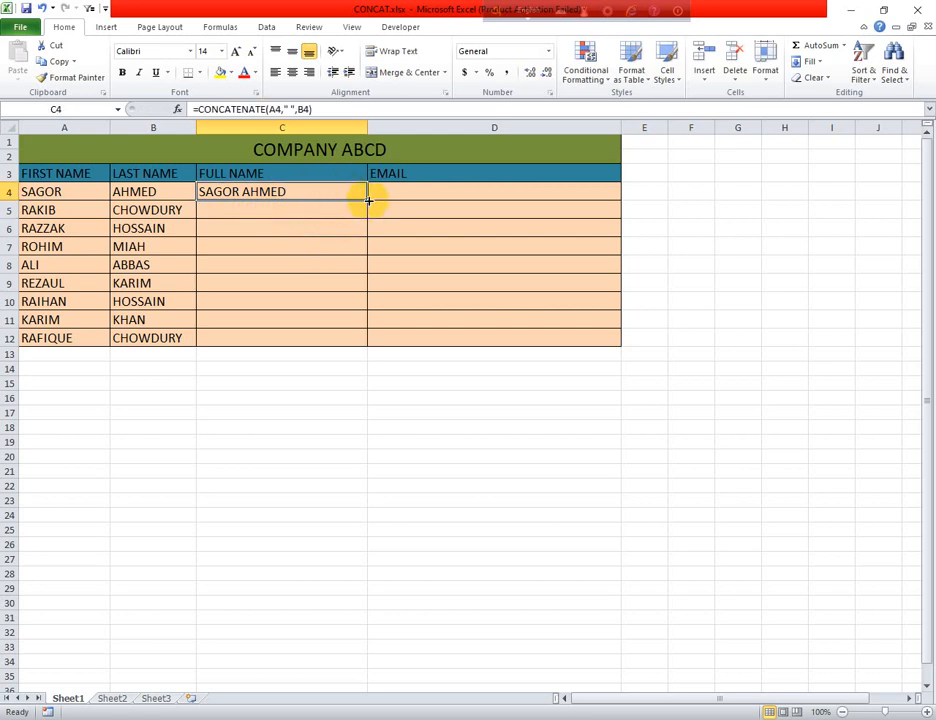
pyautogui.doubleClick(368, 201)
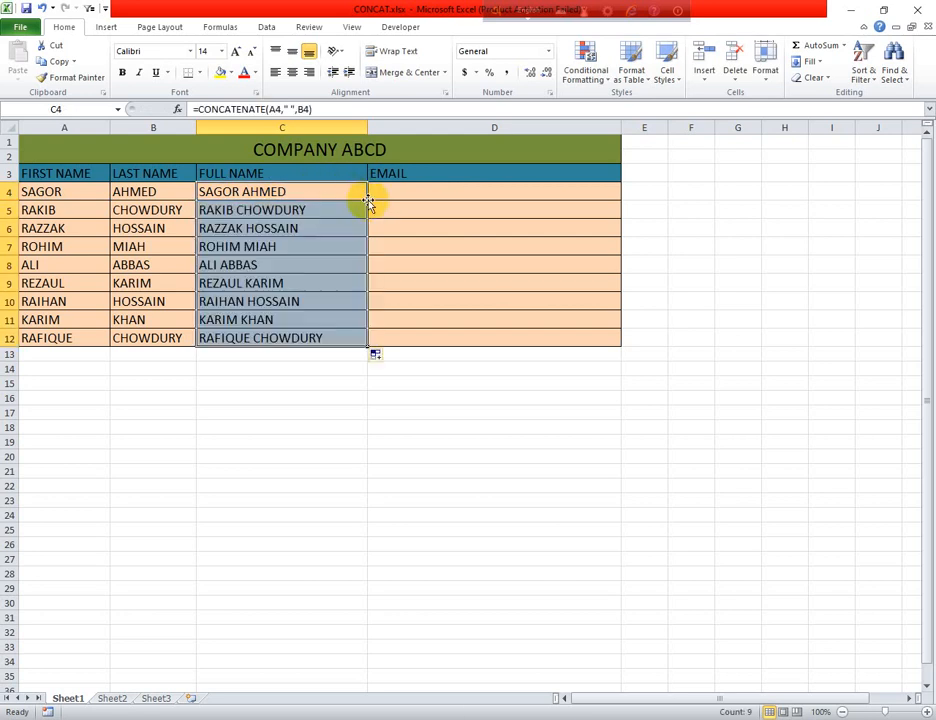
pyautogui.click(326, 402)
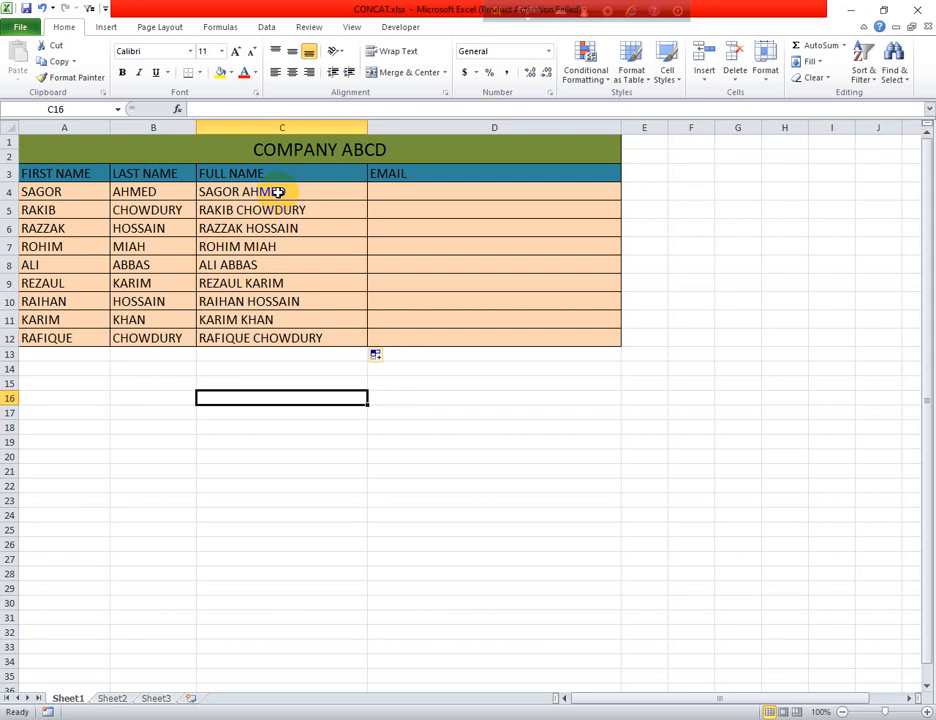
# - Clear the full names from C4:C12
pyautogui.moveTo(278, 191); pyautogui.dragTo(284, 332)
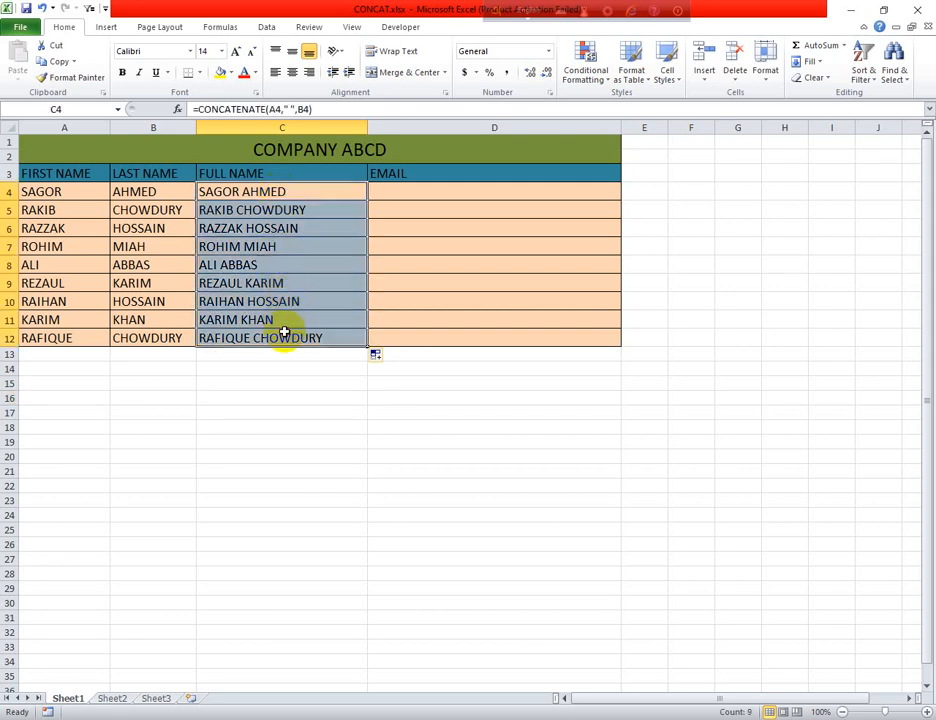
pyautogui.press('Delete')
pyautogui.click(237, 191)
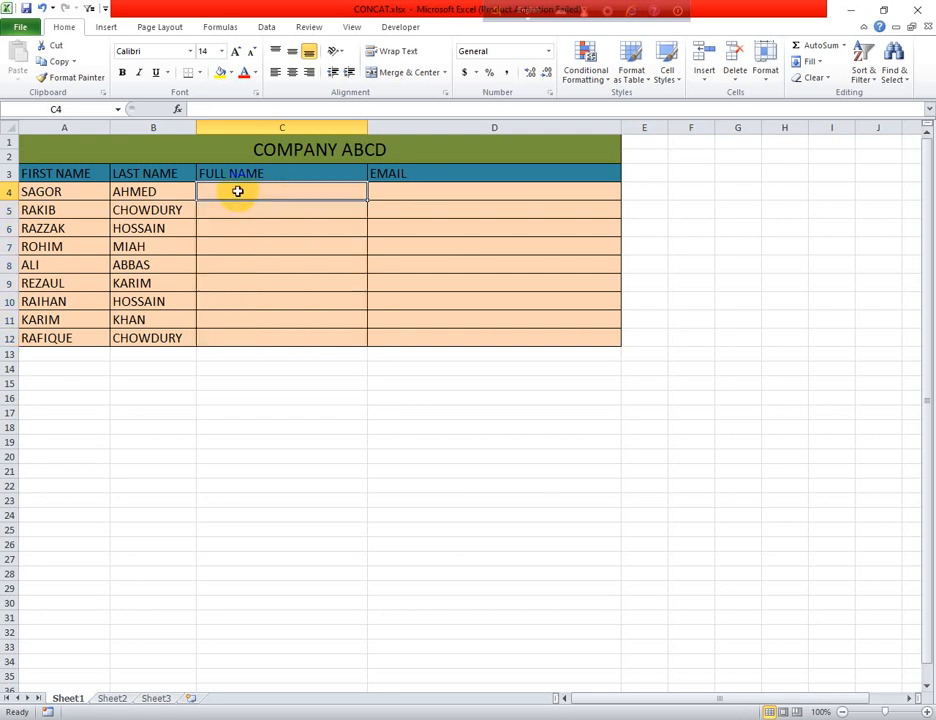
# - Enter the ampersand formula =A4&B4 in C4
pyautogui.write('=')
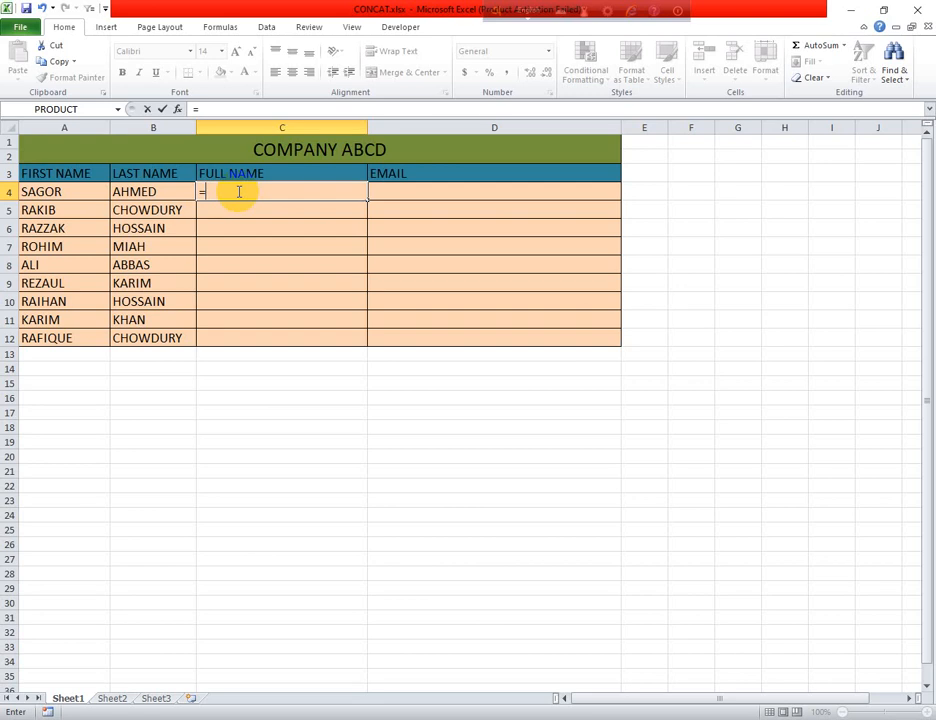
pyautogui.click(65, 191)
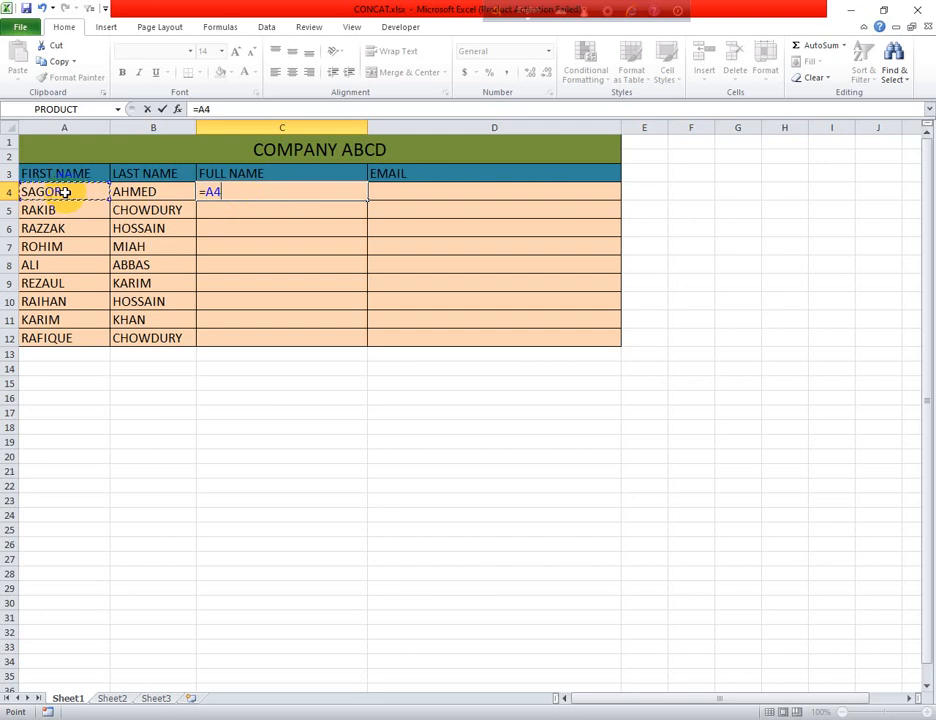
pyautogui.write('&')
pyautogui.press('BackSpace')
pyautogui.write('&&')
pyautogui.press('BackSpace')
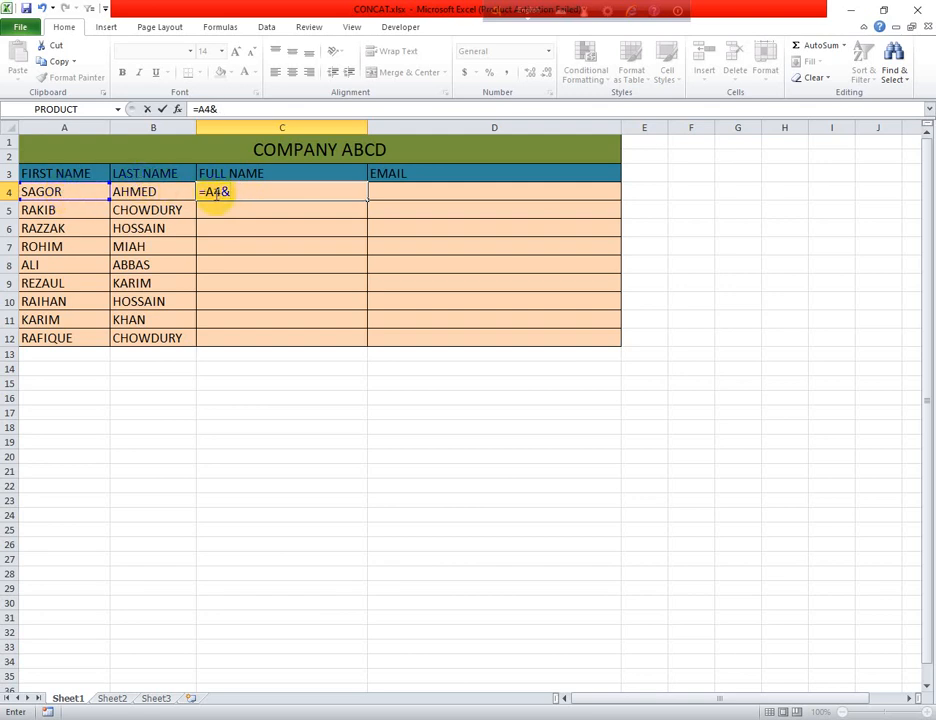
pyautogui.click(159, 191)
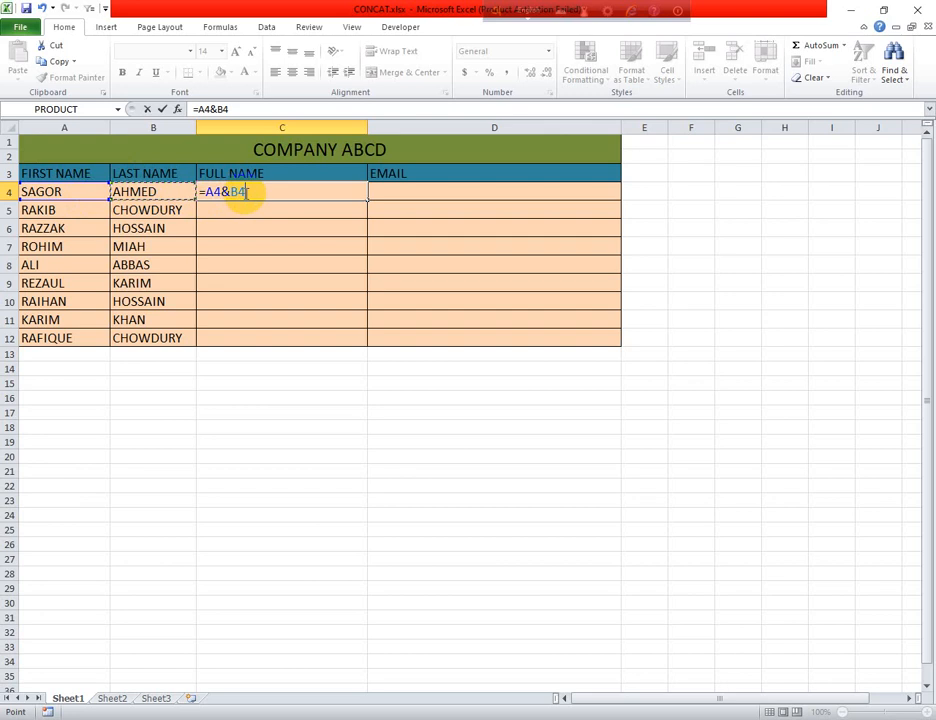
pyautogui.press('Return')
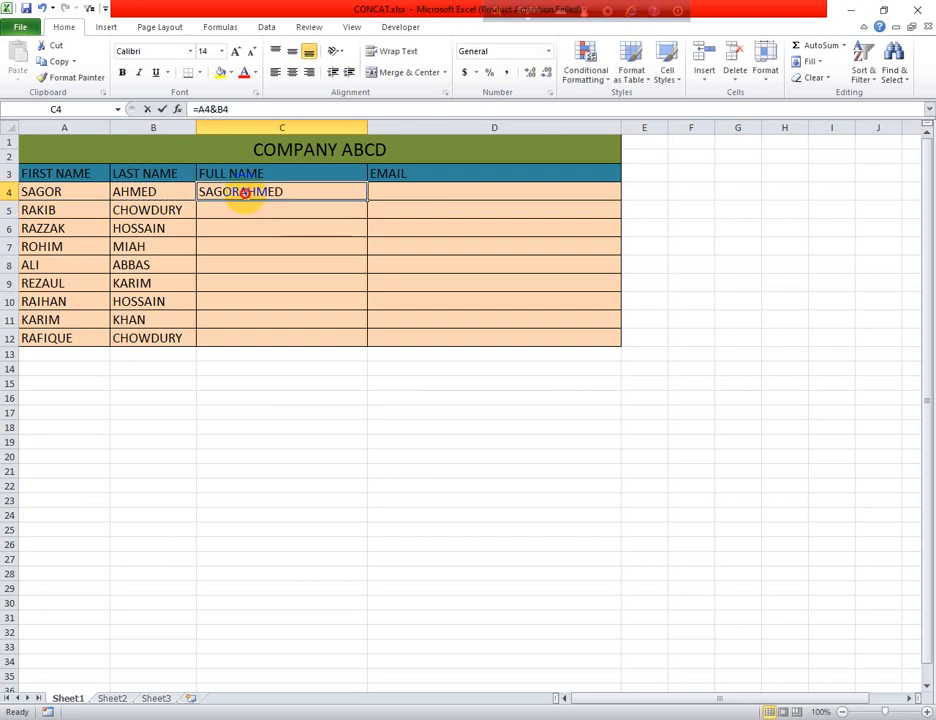
pyautogui.doubleClick(244, 193)
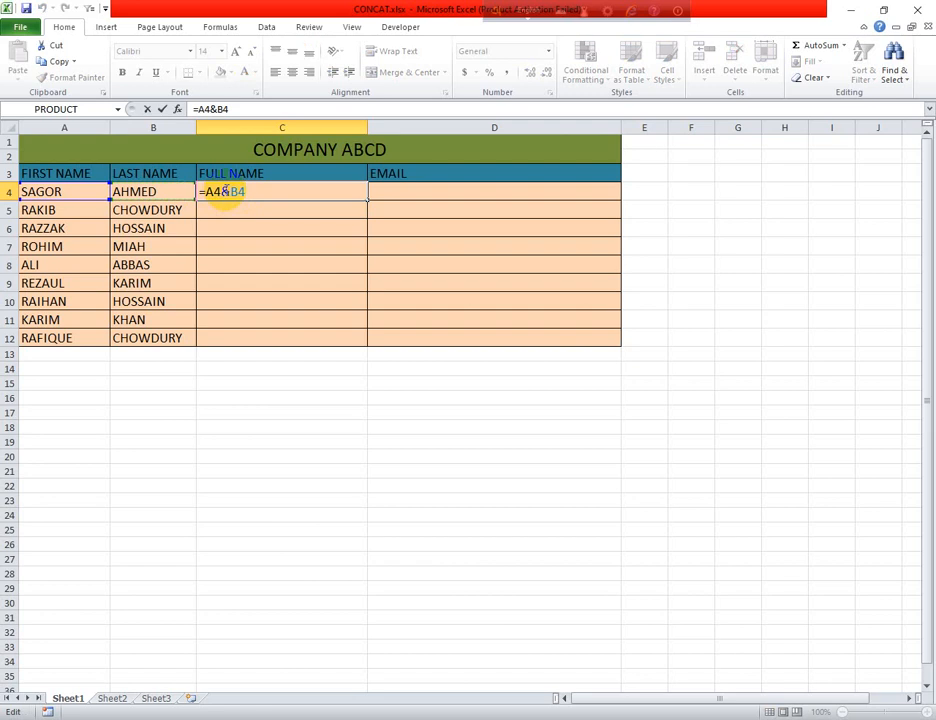
pyautogui.click(230, 191)
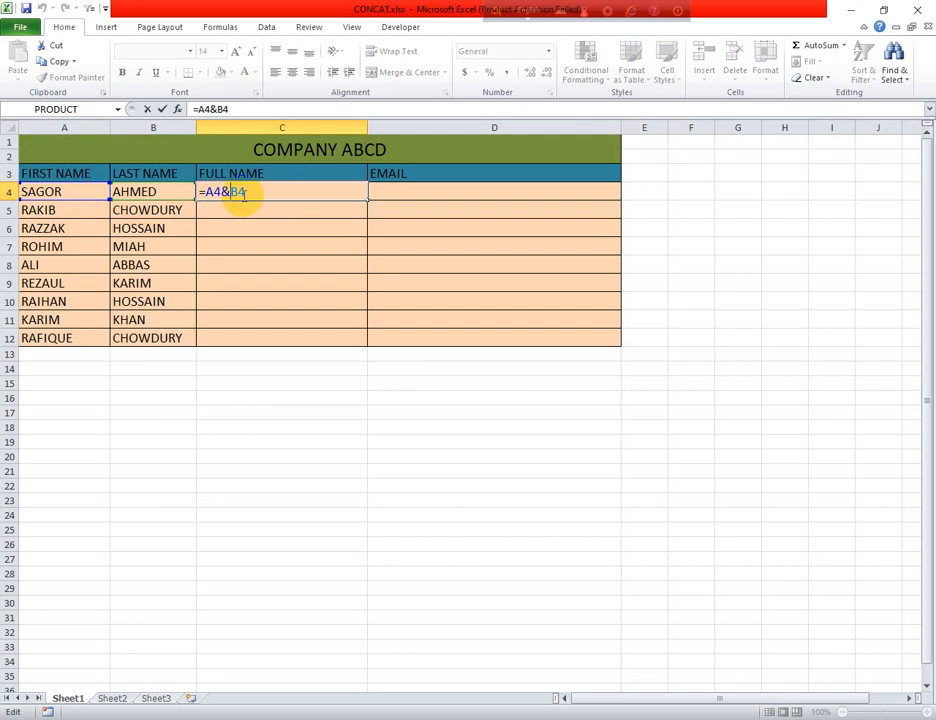
pyautogui.write('""')
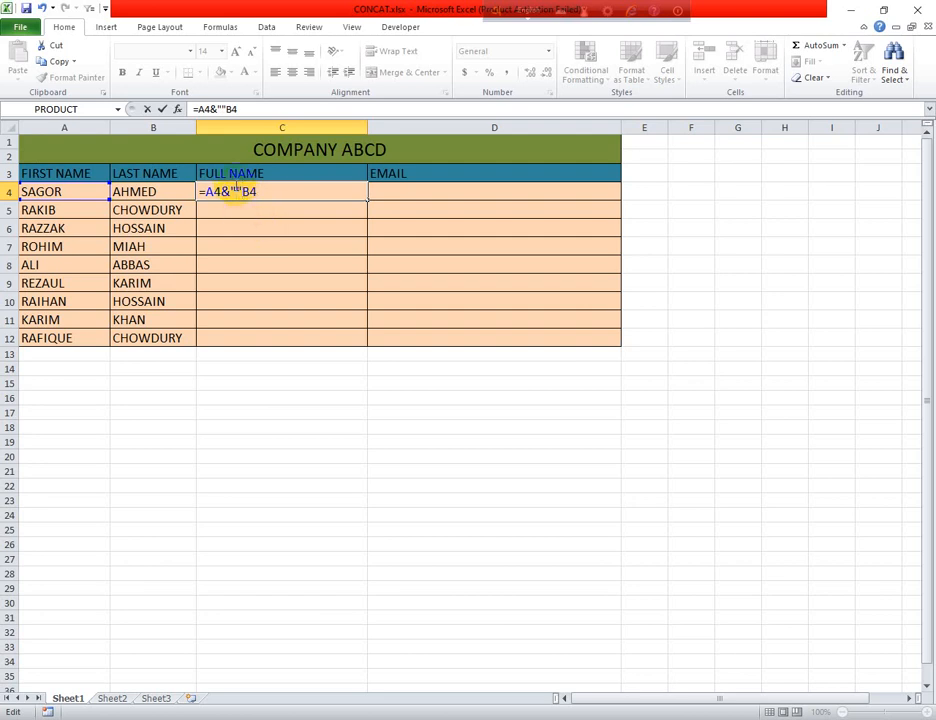
pyautogui.click(236, 187)
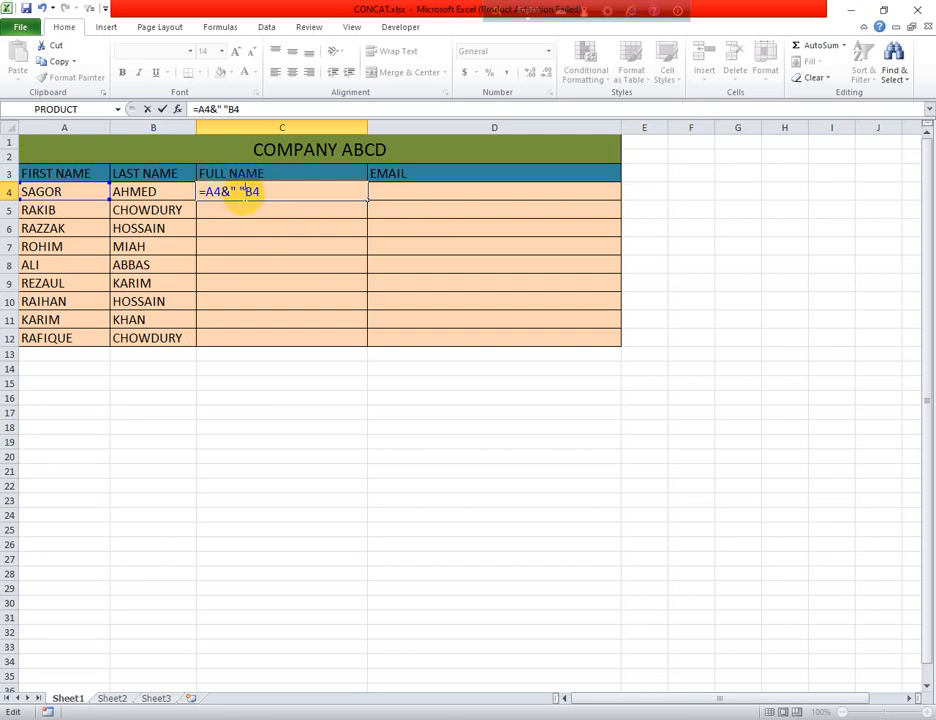
pyautogui.click(243, 191)
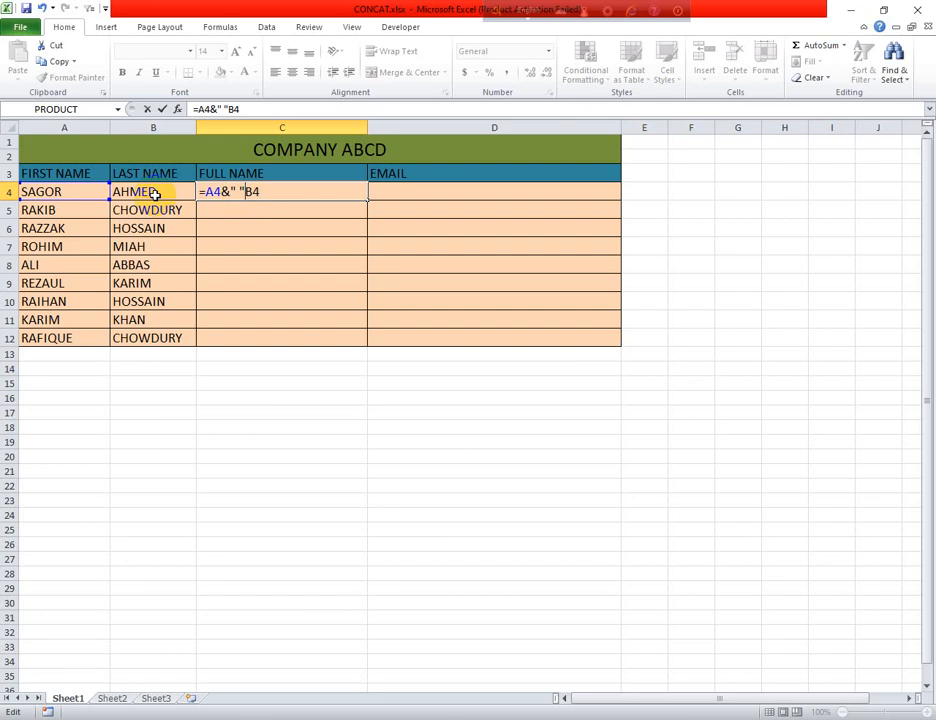
pyautogui.write('&')
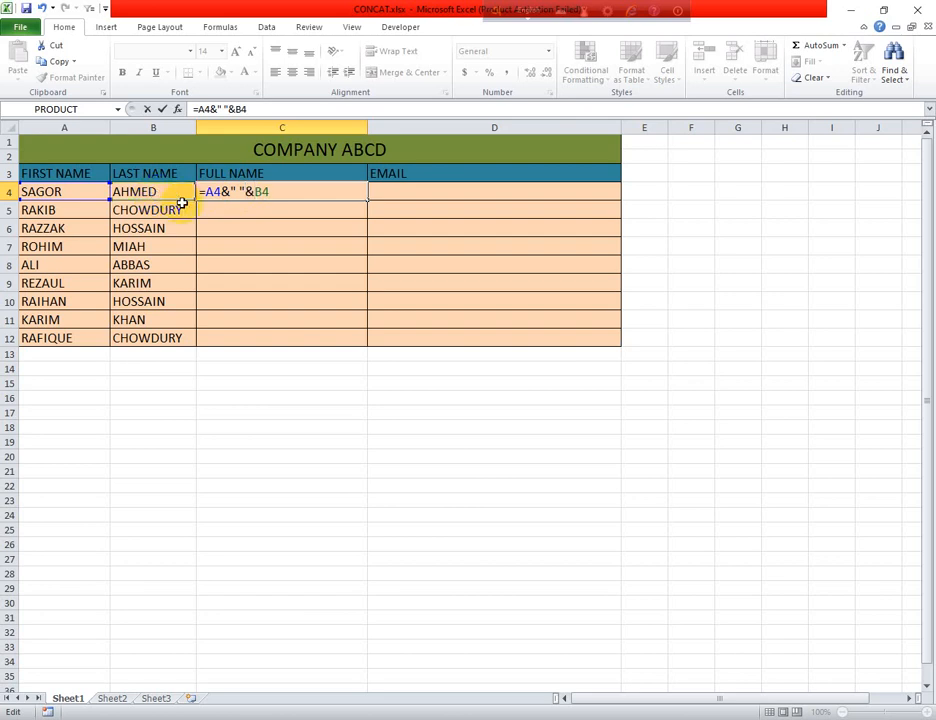
pyautogui.doubleClick(276, 190)
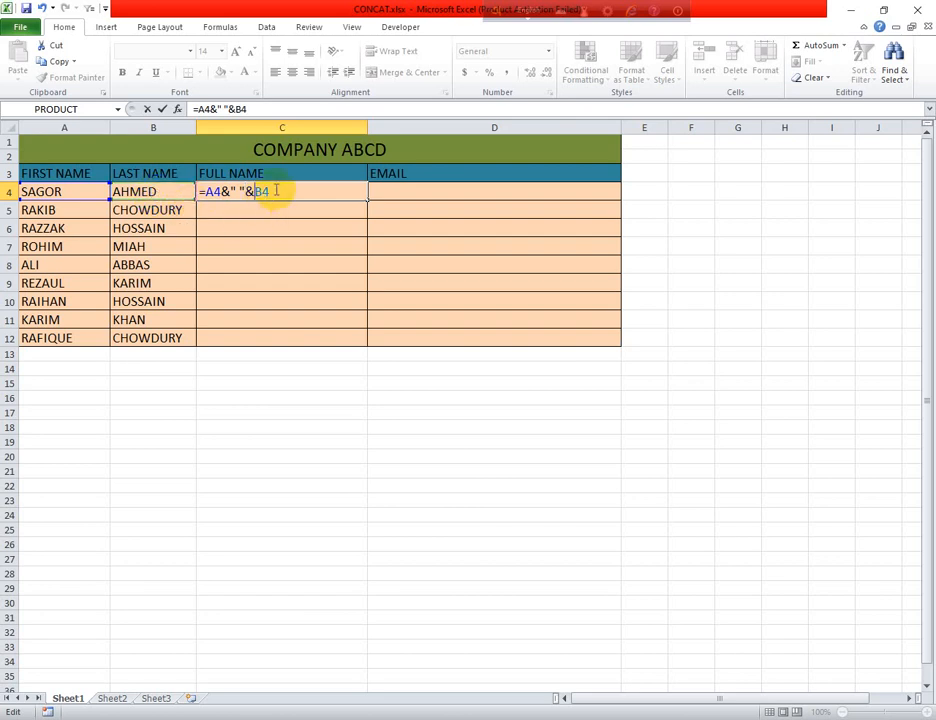
pyautogui.click(161, 192)
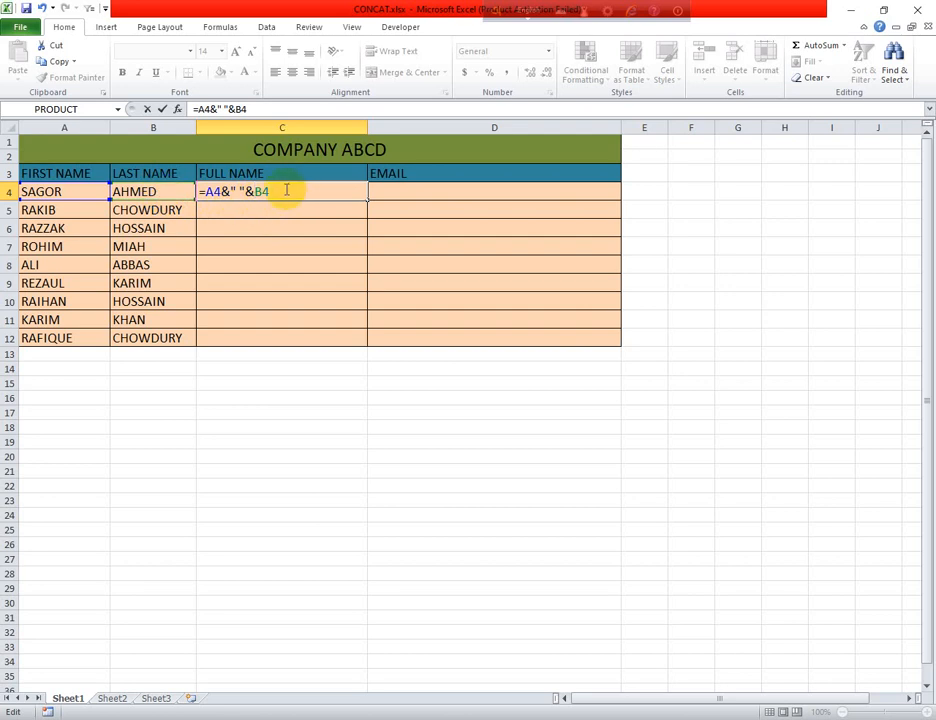
pyautogui.press('Return')
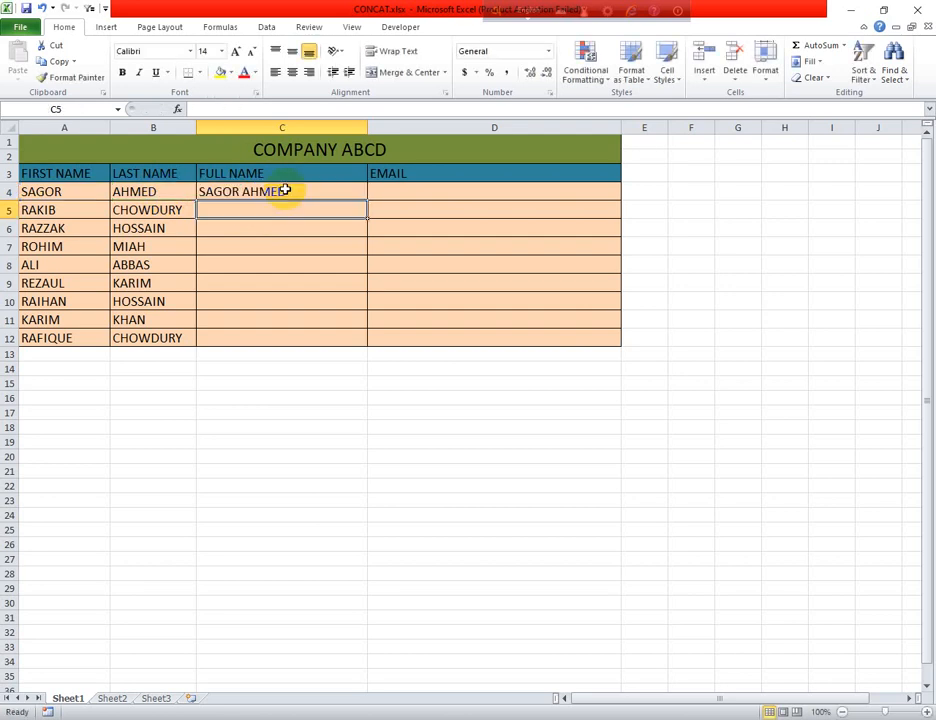
# - Fill C4's ampersand full-name formula down through C12
pyautogui.click(354, 188)
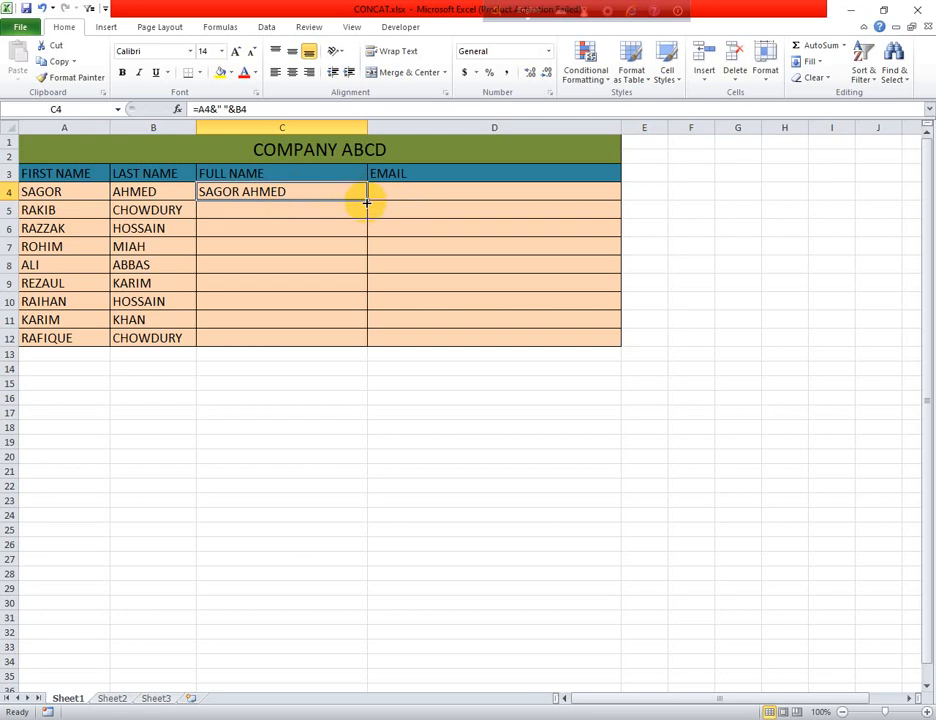
pyautogui.doubleClick(366, 202)
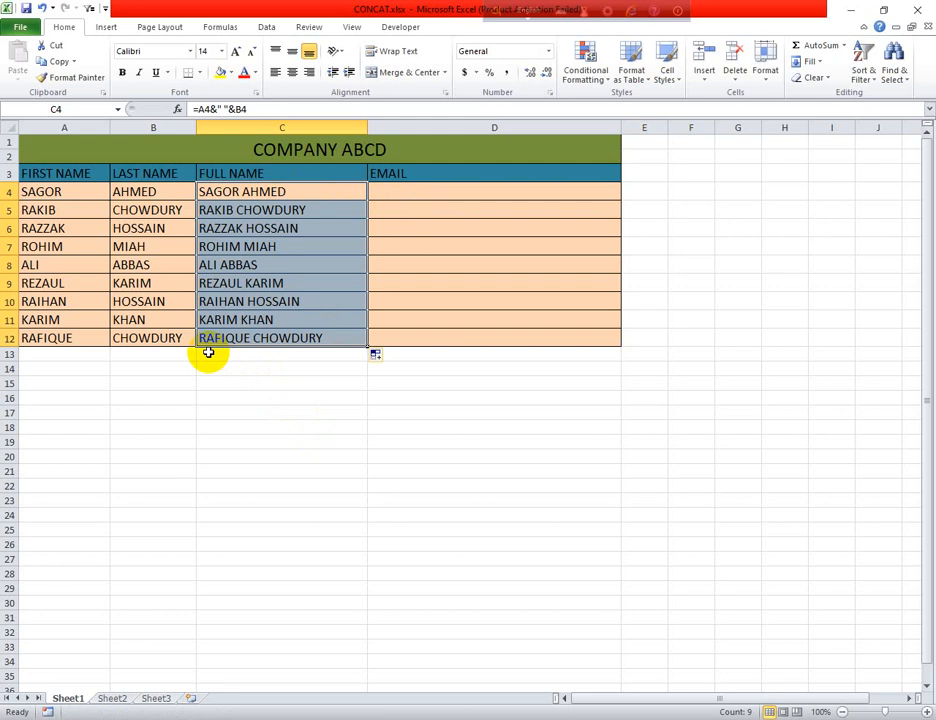
pyautogui.click(380, 188)
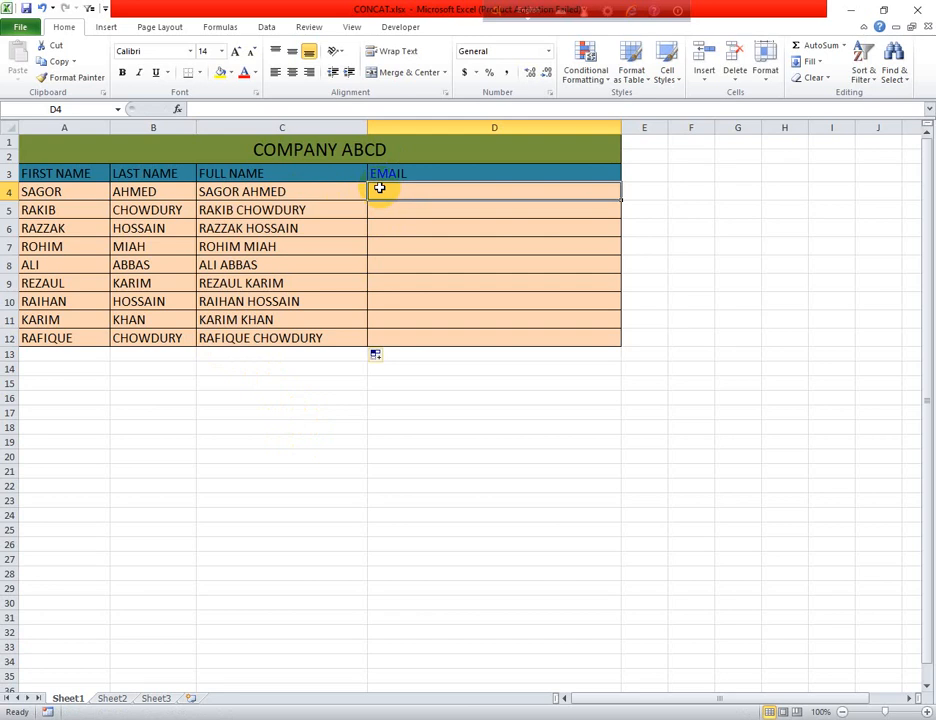
pyautogui.write('=')
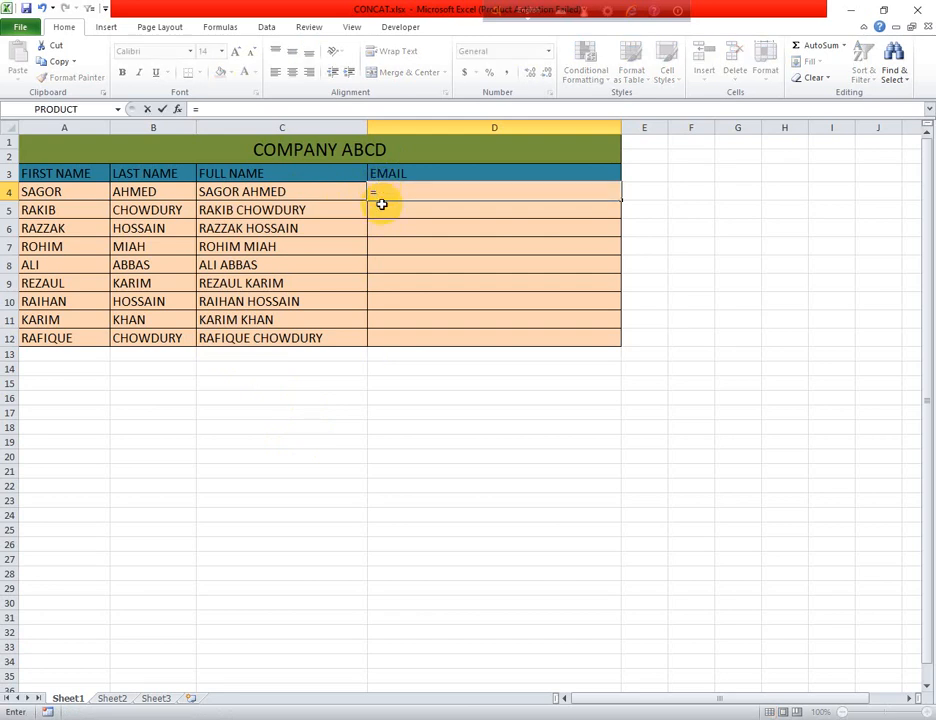
pyautogui.write('CON')
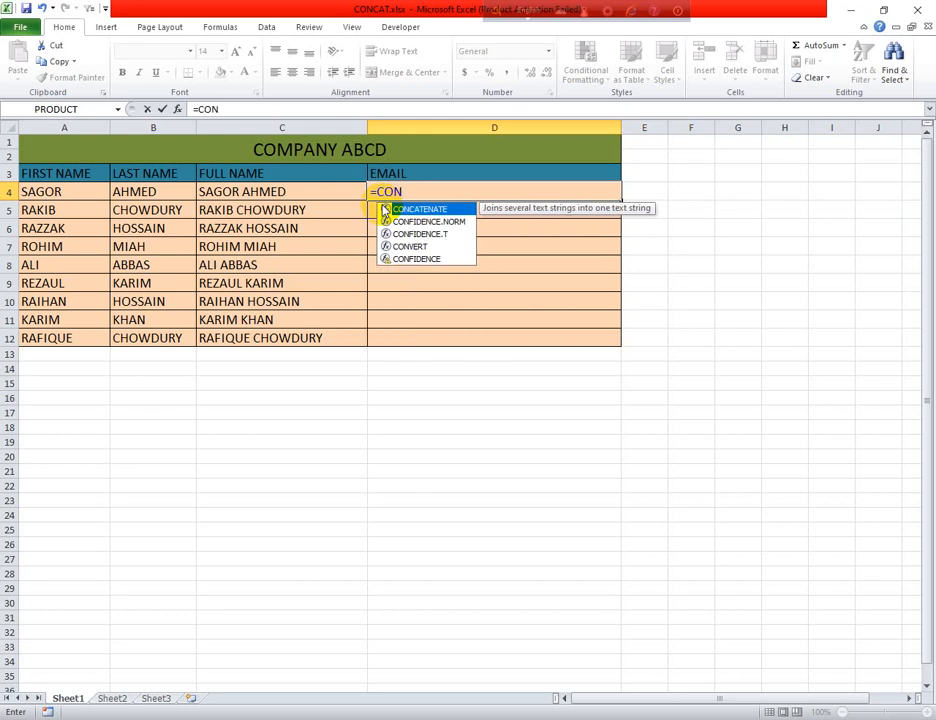
pyautogui.doubleClick(441, 210)
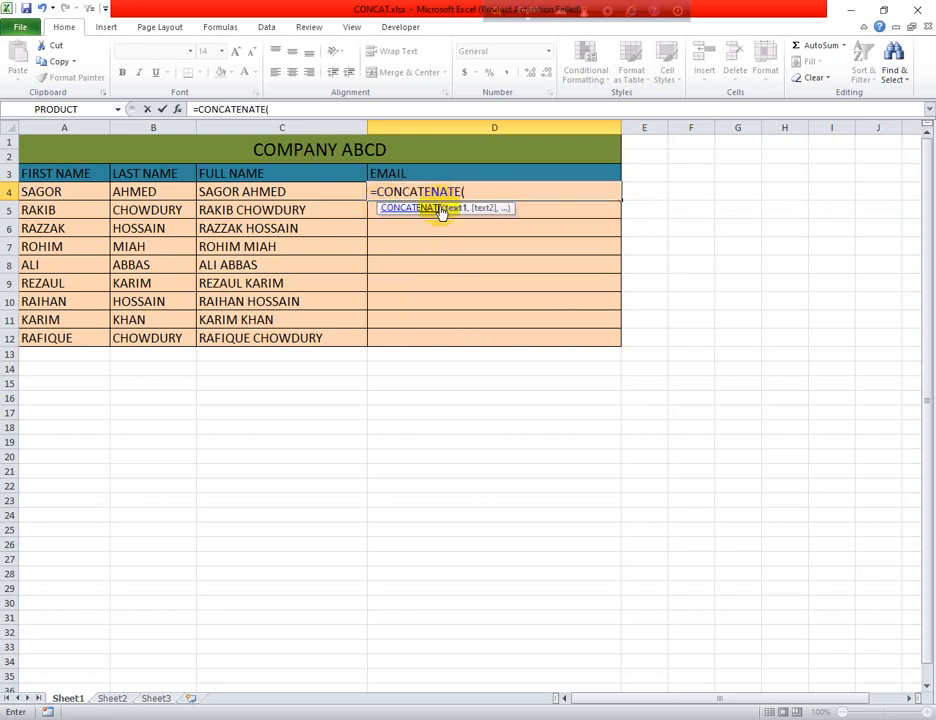
pyautogui.click(34, 191)
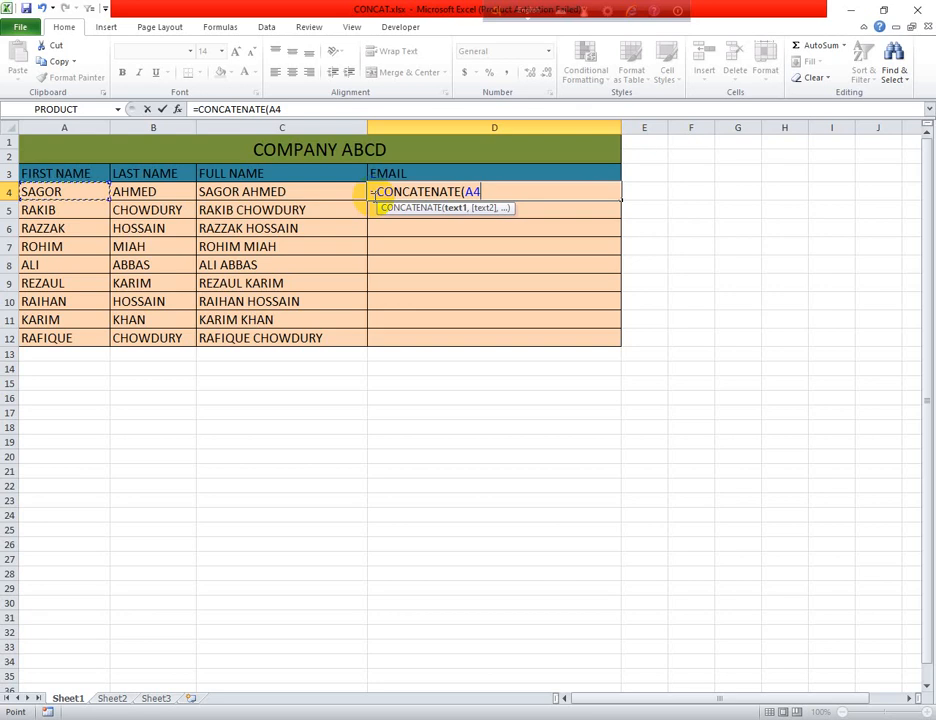
pyautogui.write(',')
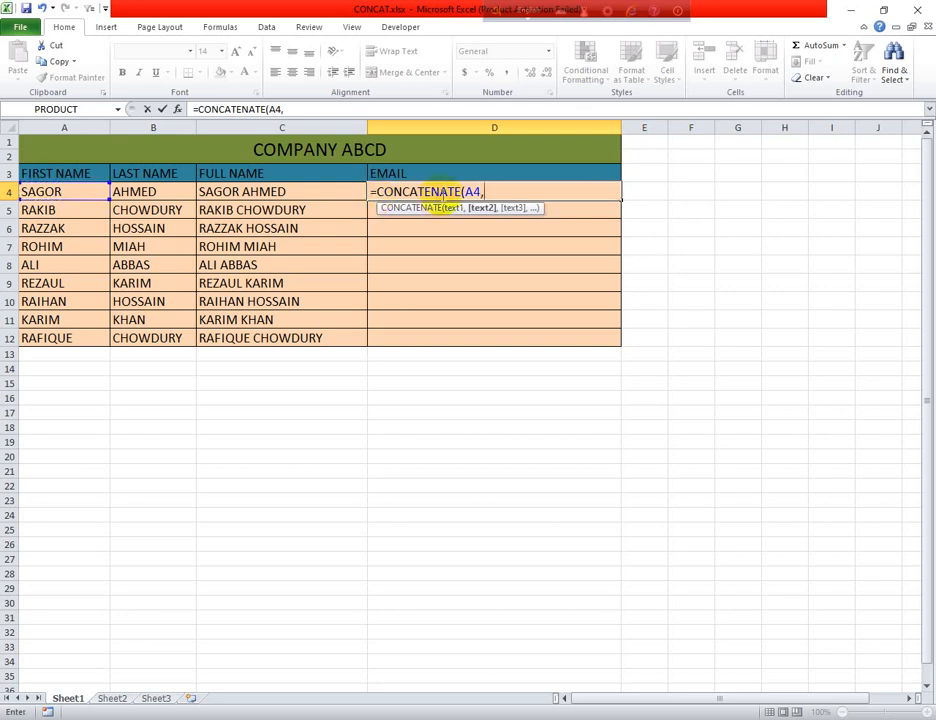
pyautogui.click(184, 193)
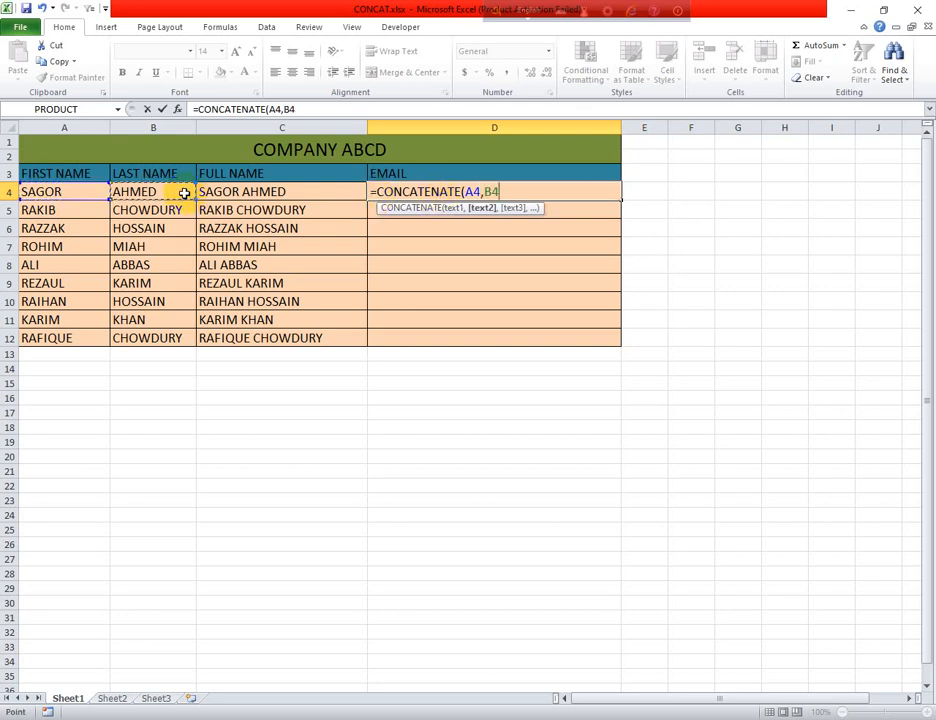
pyautogui.write(',')
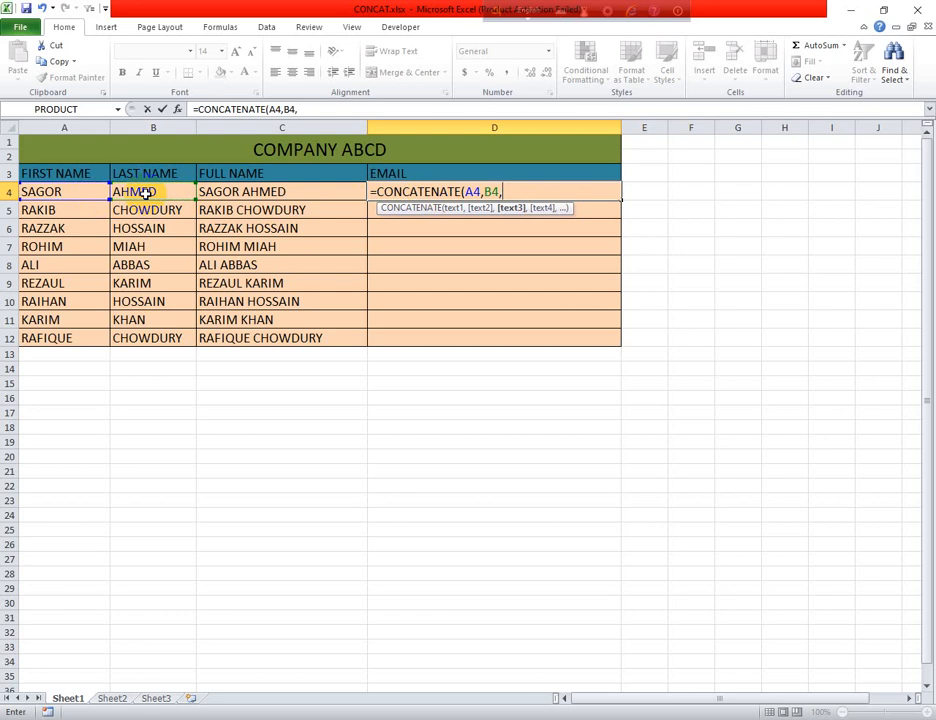
pyautogui.write('A')
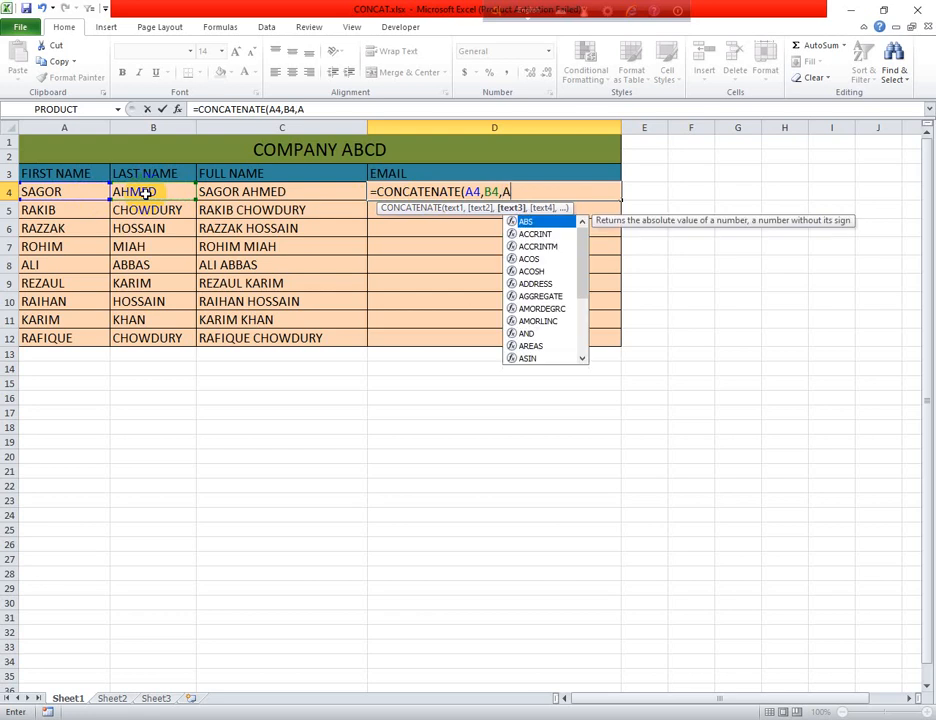
pyautogui.write('BCCD')
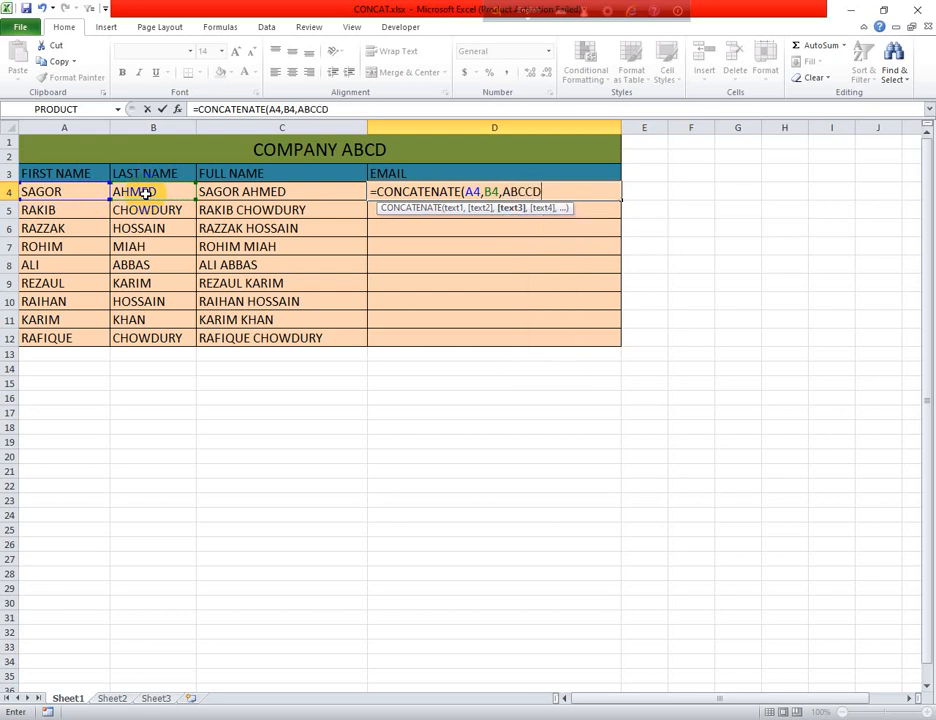
pyautogui.press('BackSpace')
pyautogui.press('BackSpace')
pyautogui.write('D@GMA')
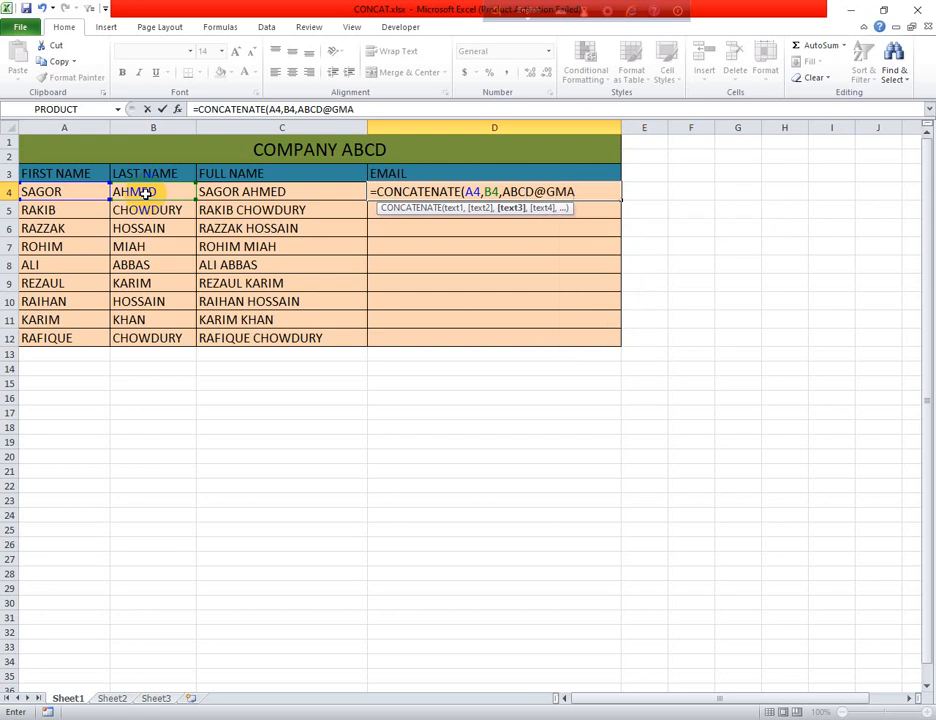
pyautogui.write('IL.COM')
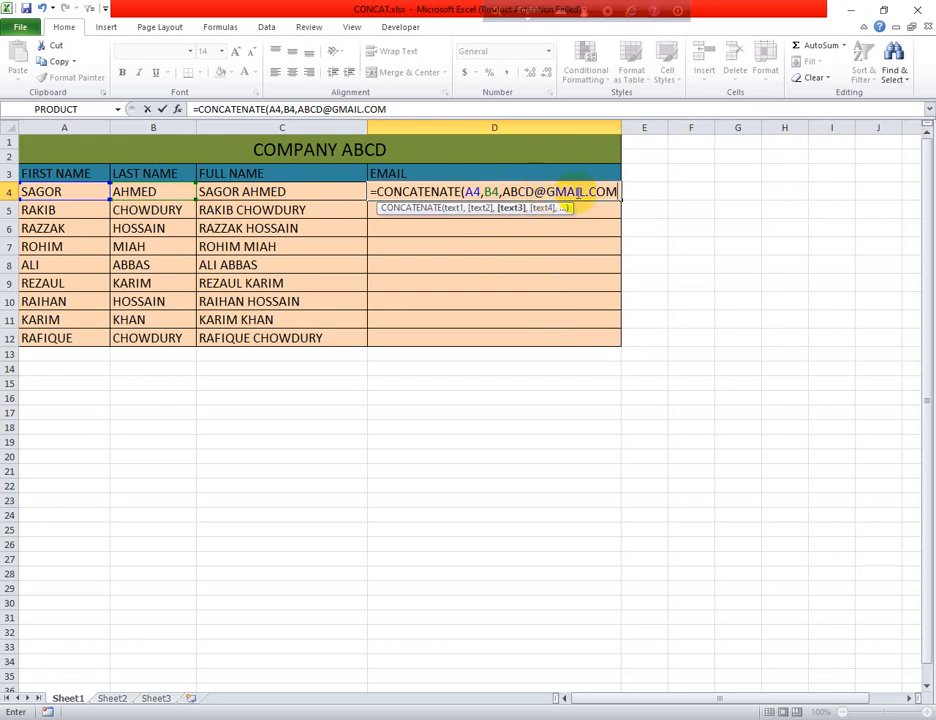
pyautogui.press('Return')
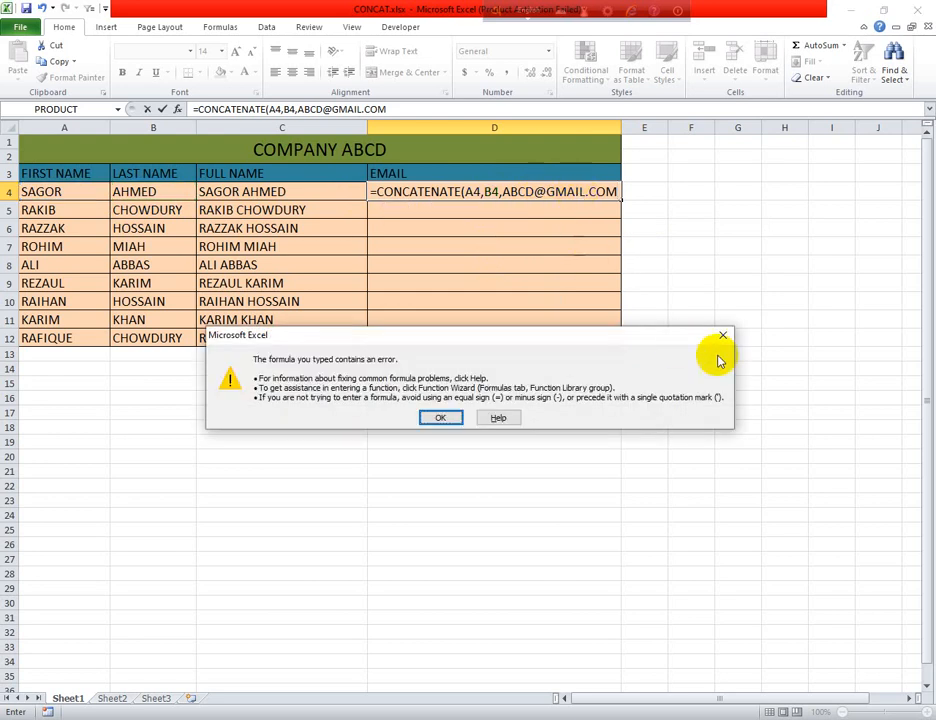
pyautogui.click(731, 341)
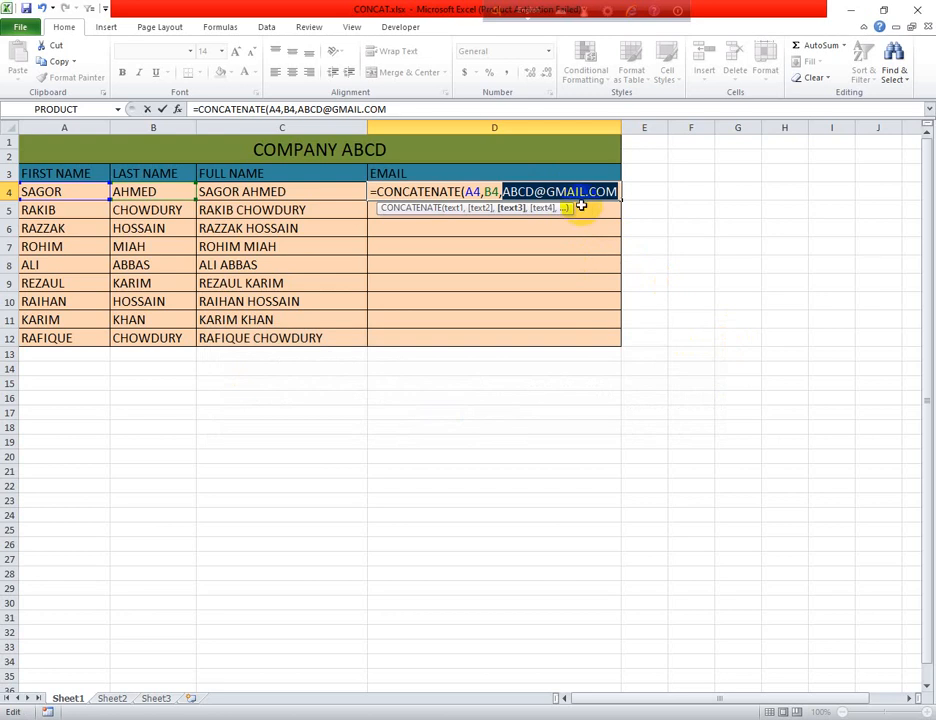
pyautogui.click(510, 191)
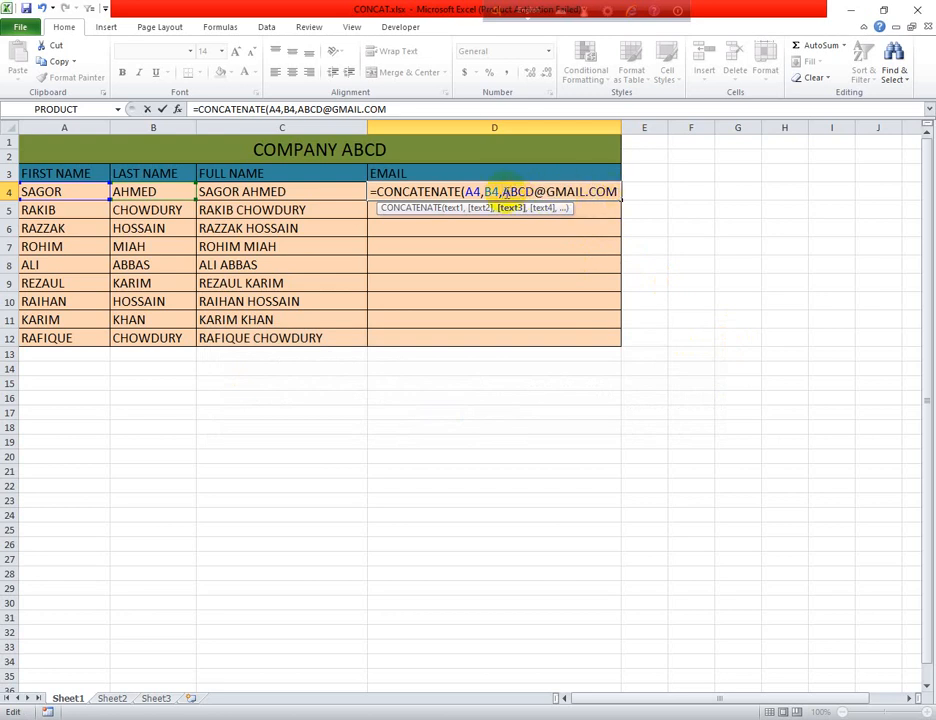
pyautogui.write('"')
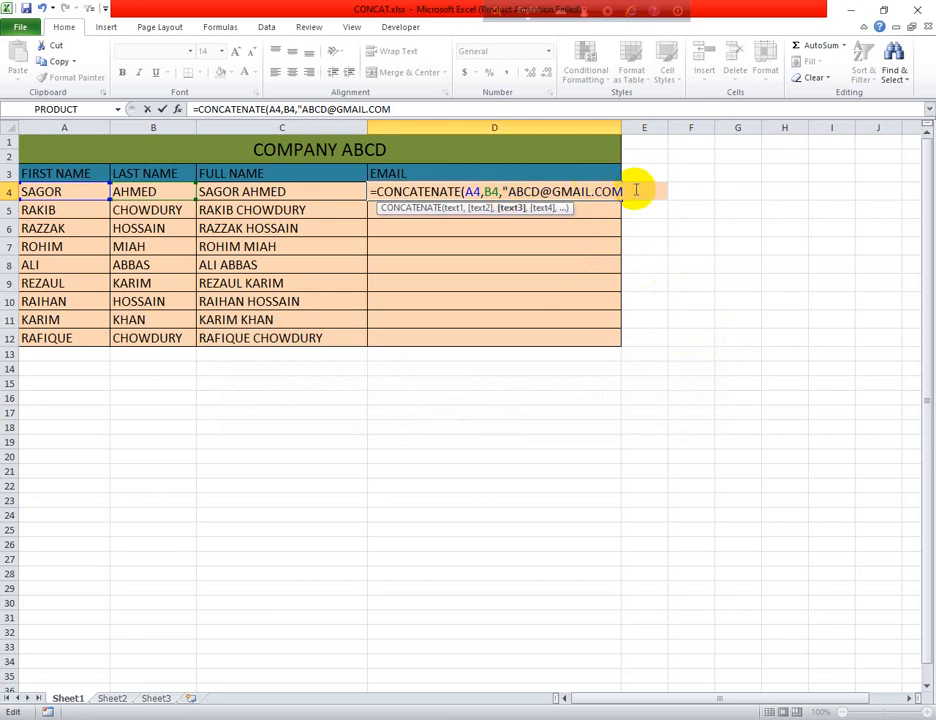
pyautogui.write('"')
pyautogui.press('Return')
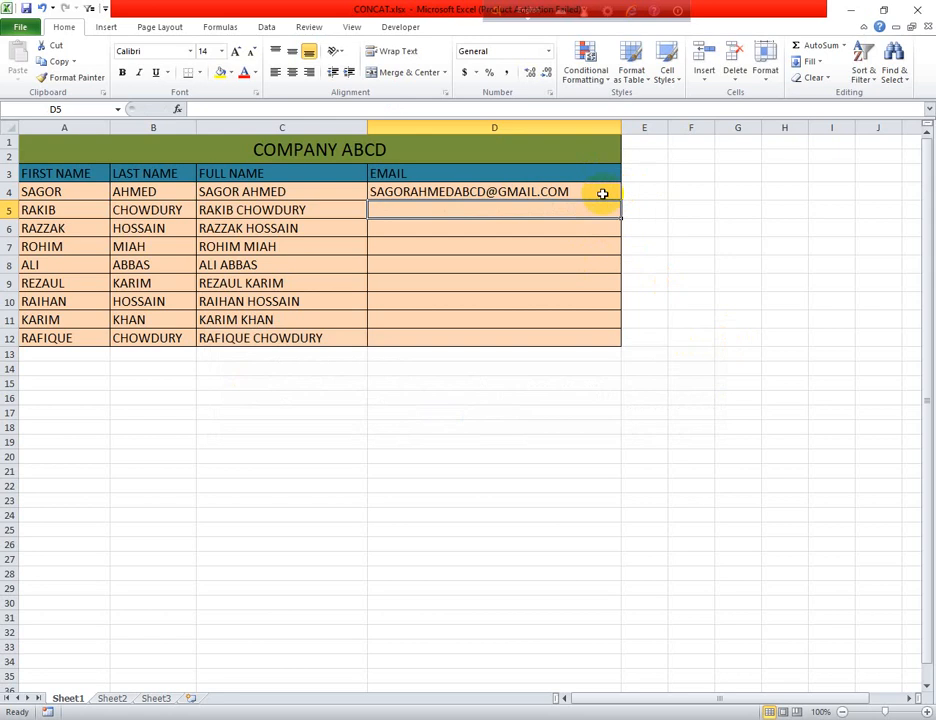
pyautogui.click(591, 193)
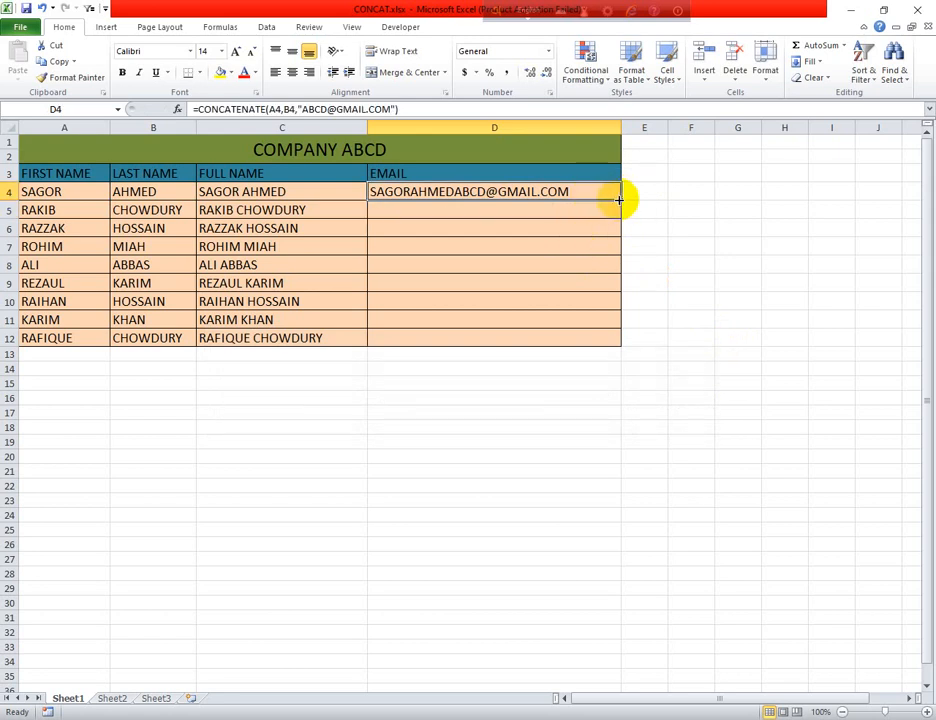
pyautogui.doubleClick(619, 199)
pyautogui.click(718, 337)
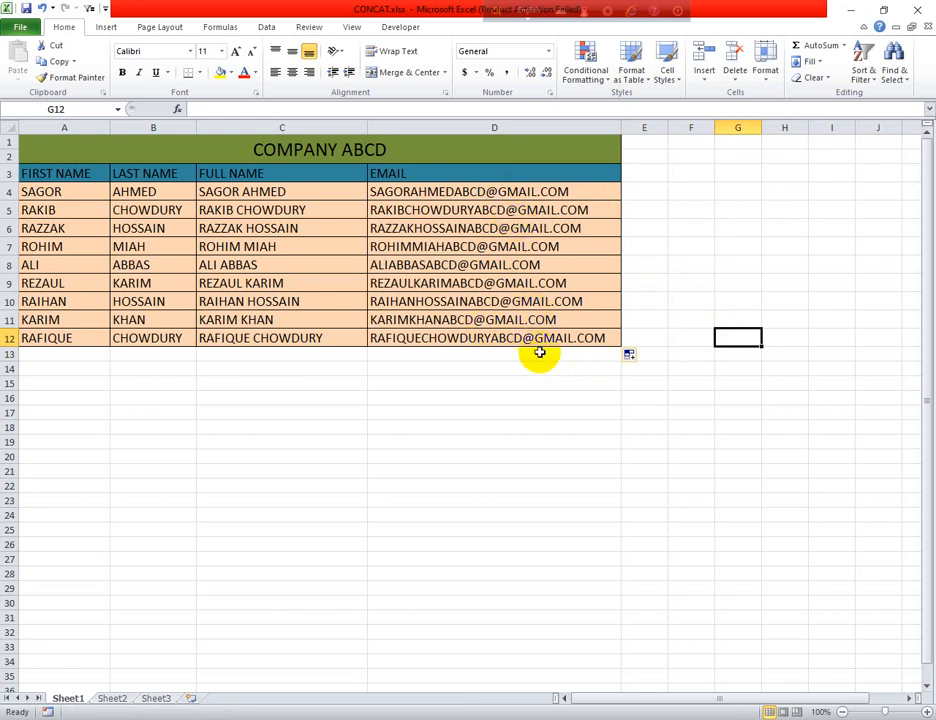
pyautogui.click(397, 191)
pyautogui.doubleClick(390, 191)
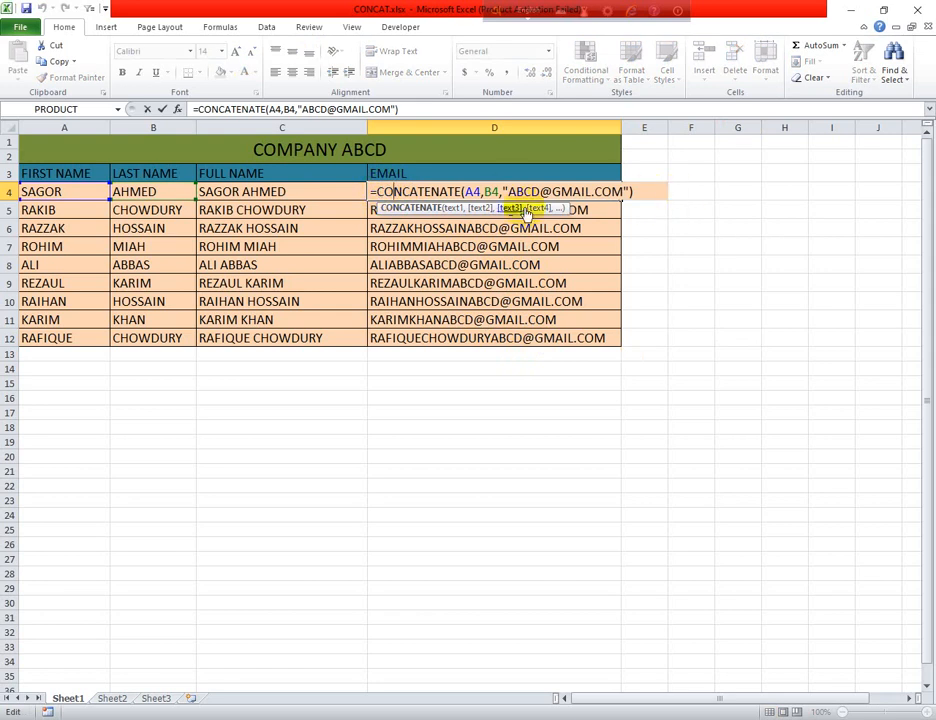
pyautogui.click(376, 191)
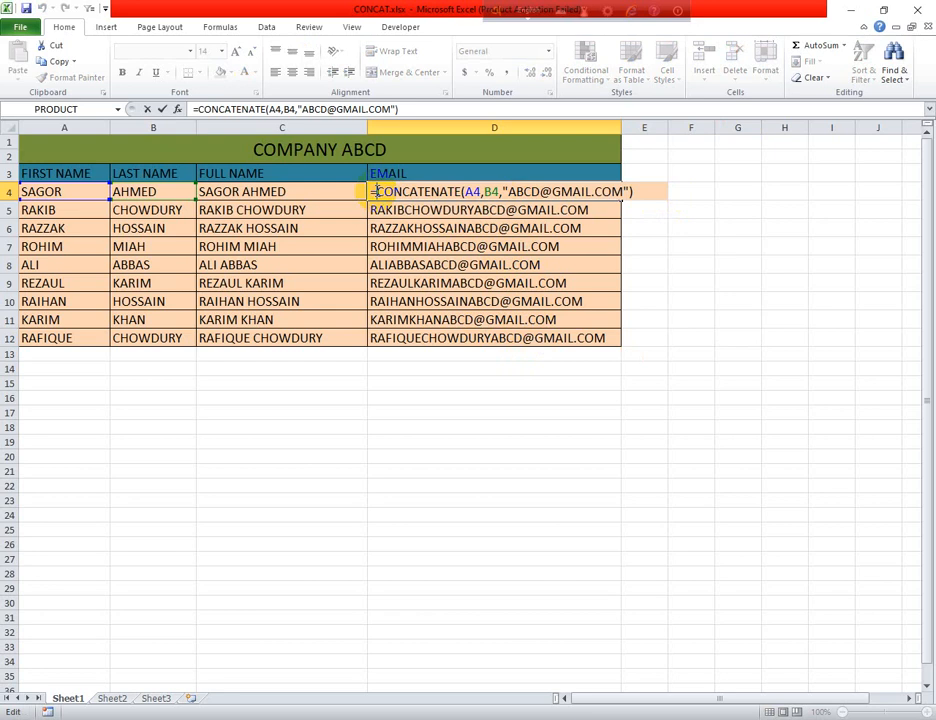
pyautogui.write('9')
pyautogui.press('BackSpace')
pyautogui.write('(')
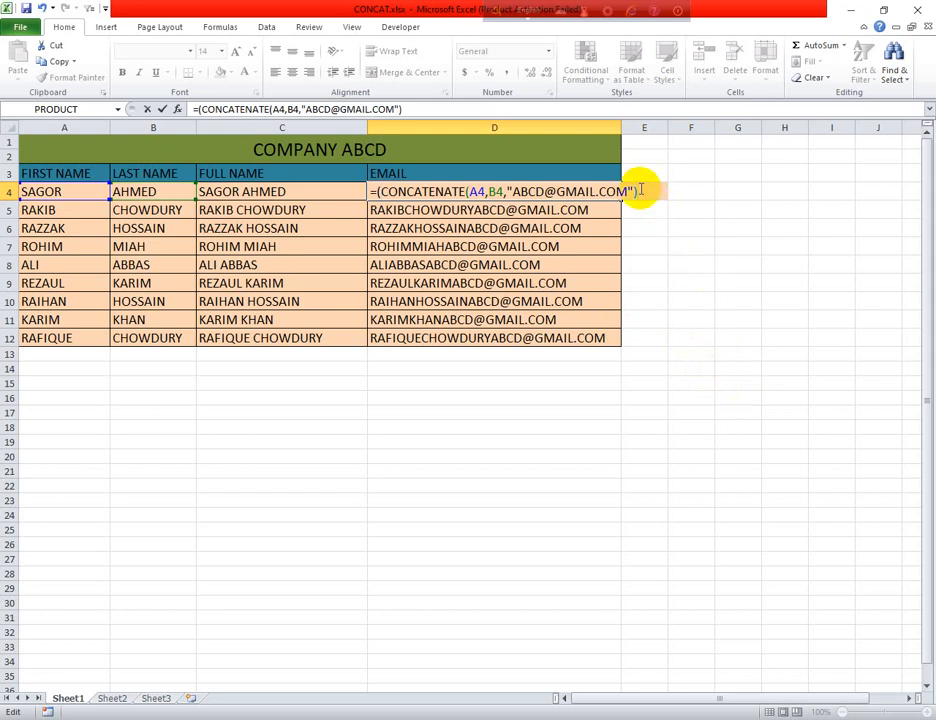
pyautogui.write(')')
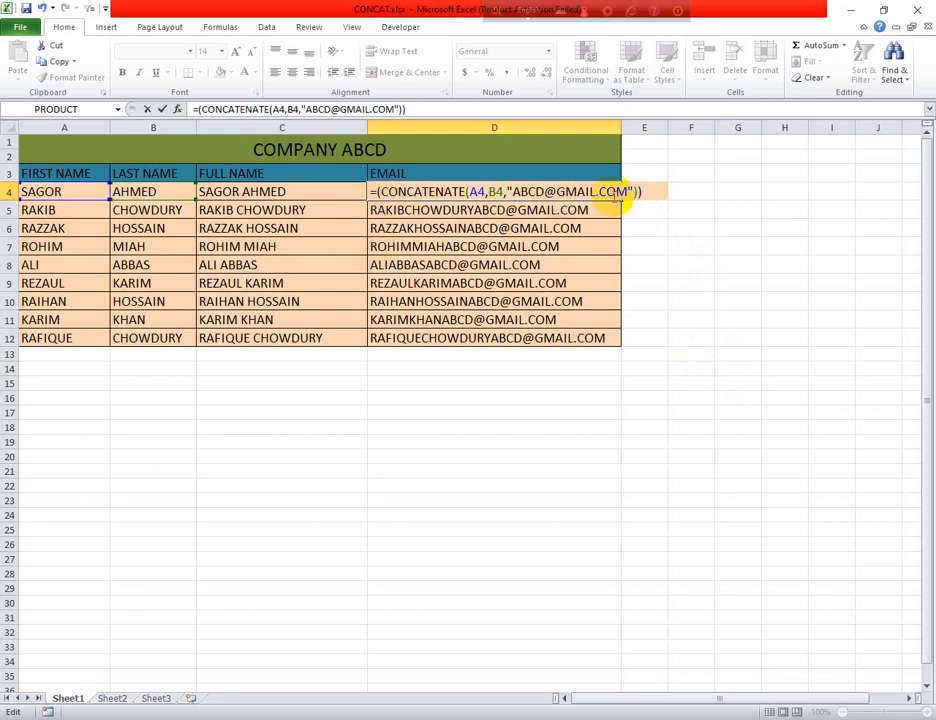
pyautogui.click(378, 191)
pyautogui.write('L')
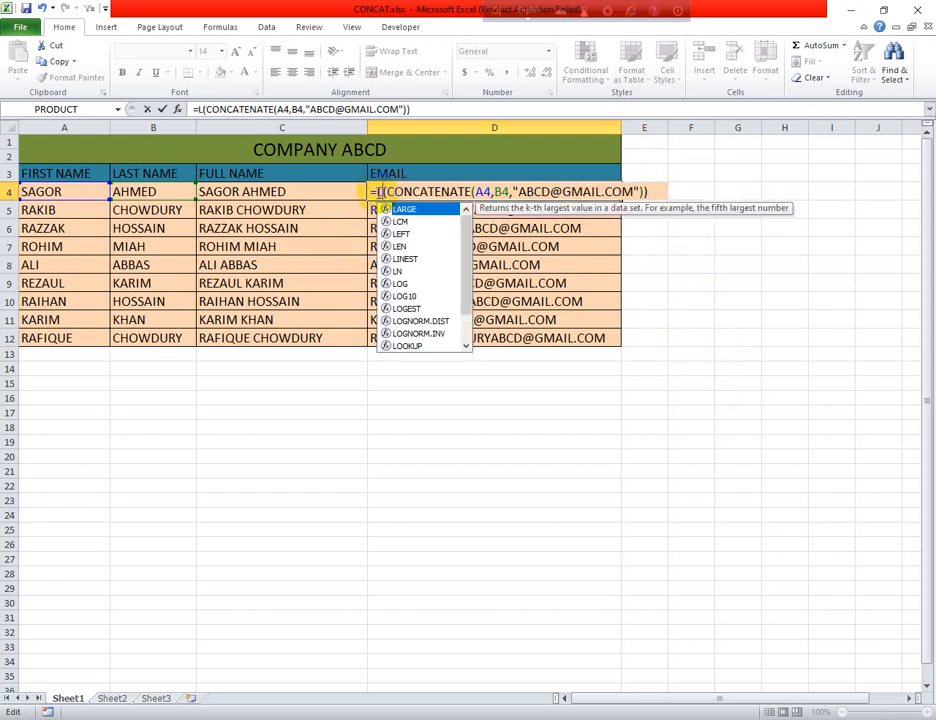
pyautogui.write('OW')
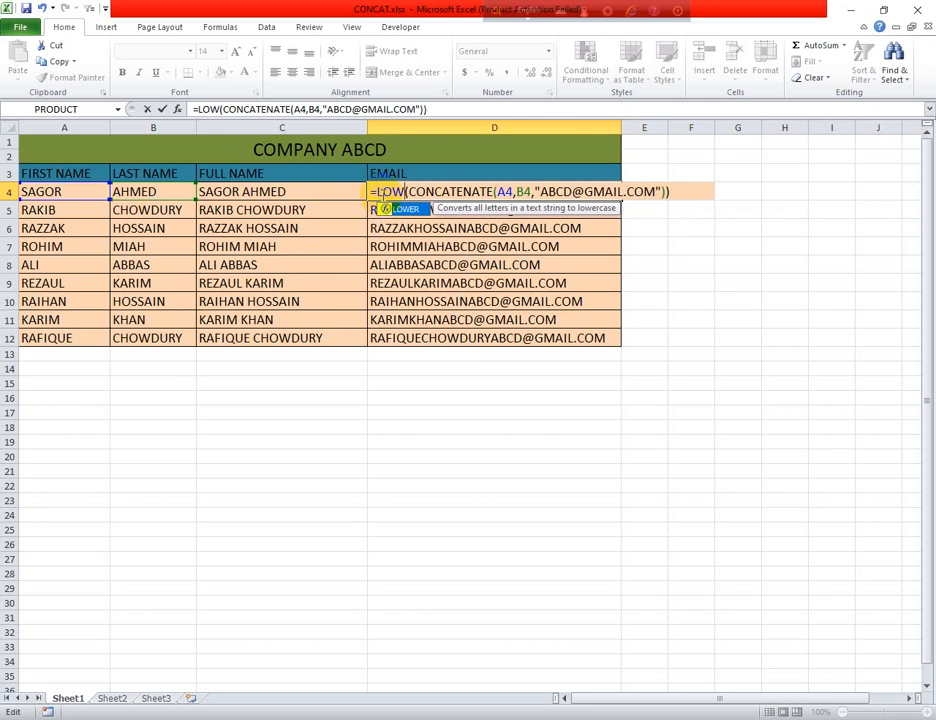
pyautogui.write('ER')
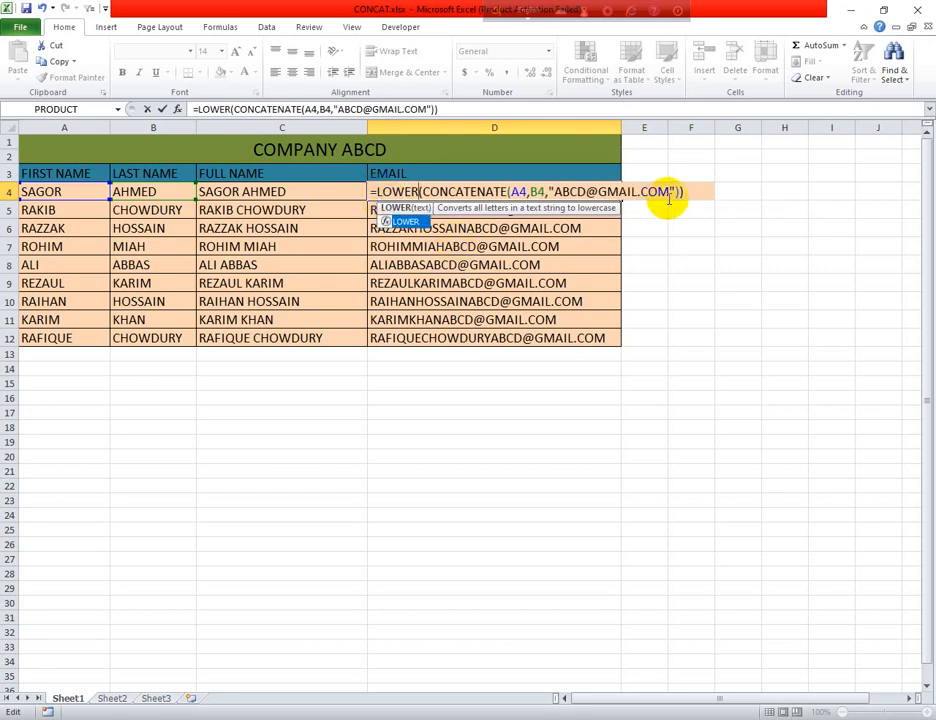
pyautogui.press('Return')
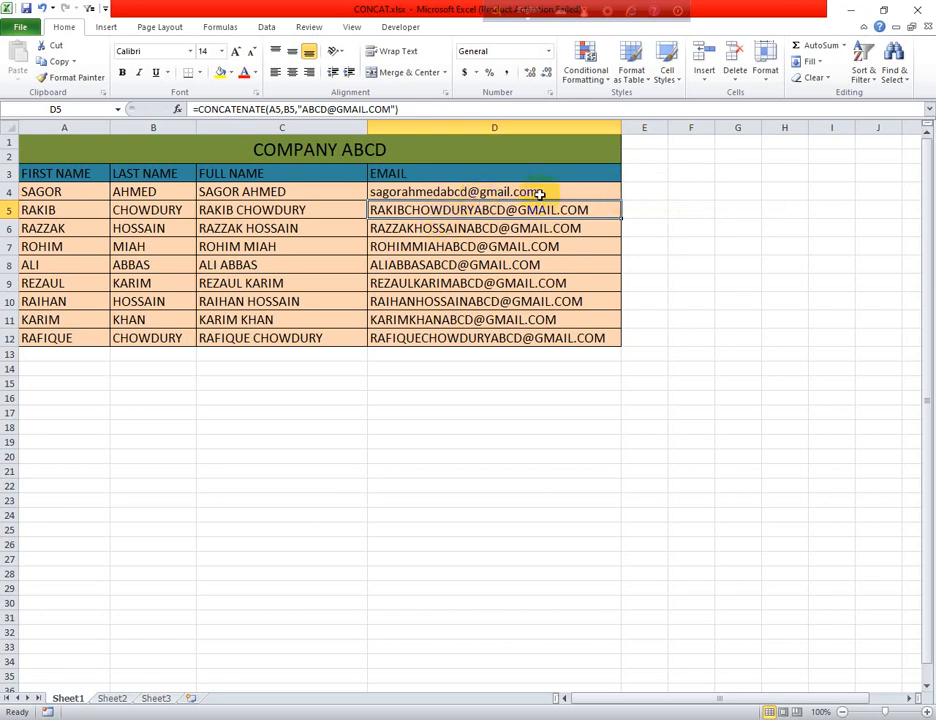
# - Fill the LOWER email formula from D4 down through D12 so all addresses become lowercase
pyautogui.click(580, 191)
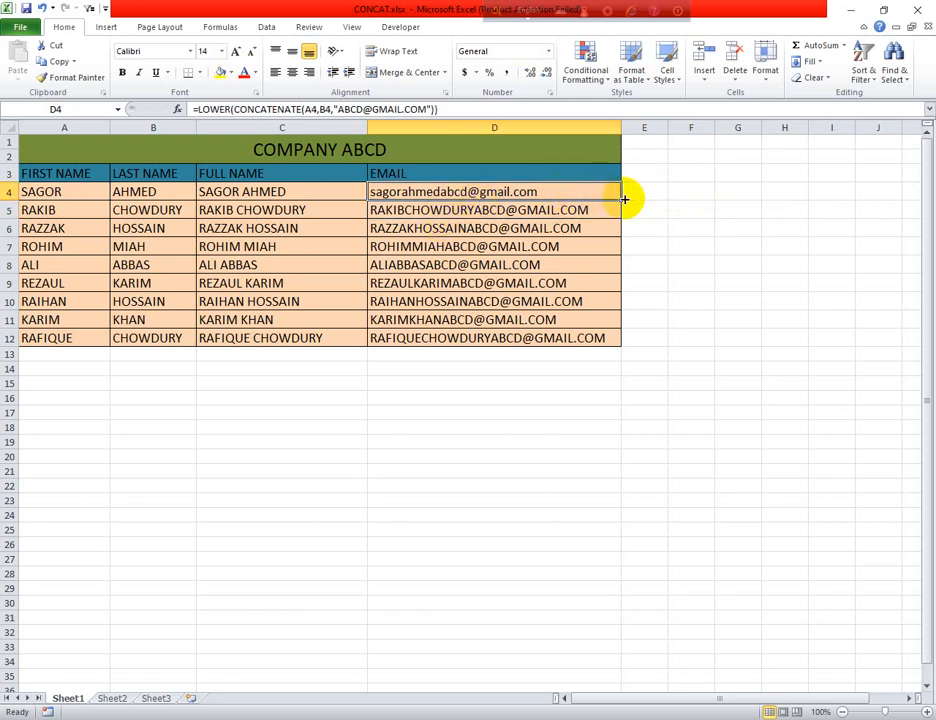
pyautogui.doubleClick(624, 200)
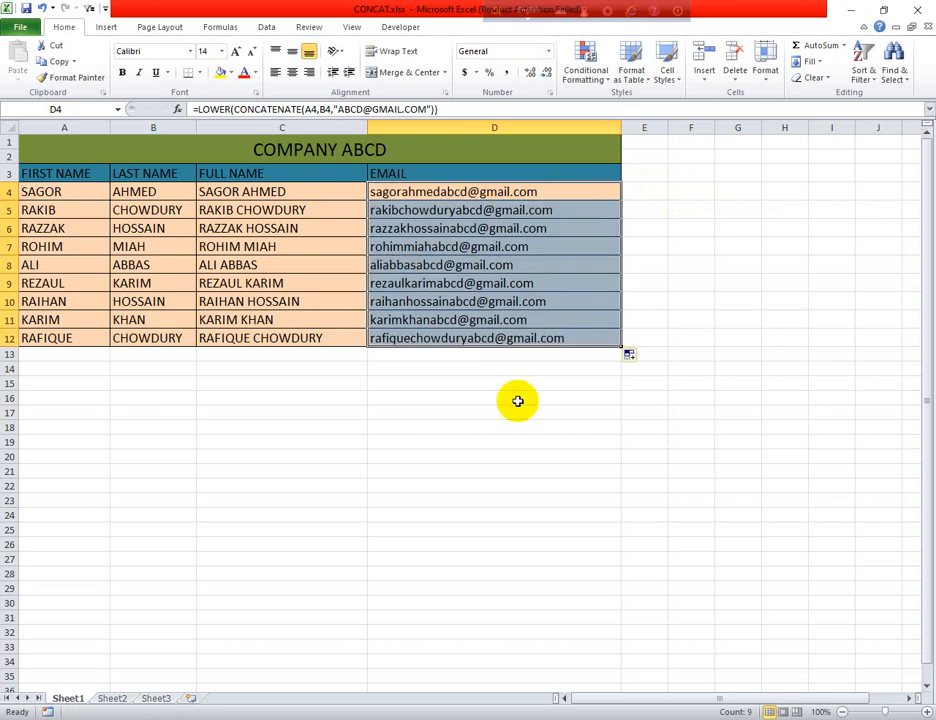
pyautogui.click(547, 440)
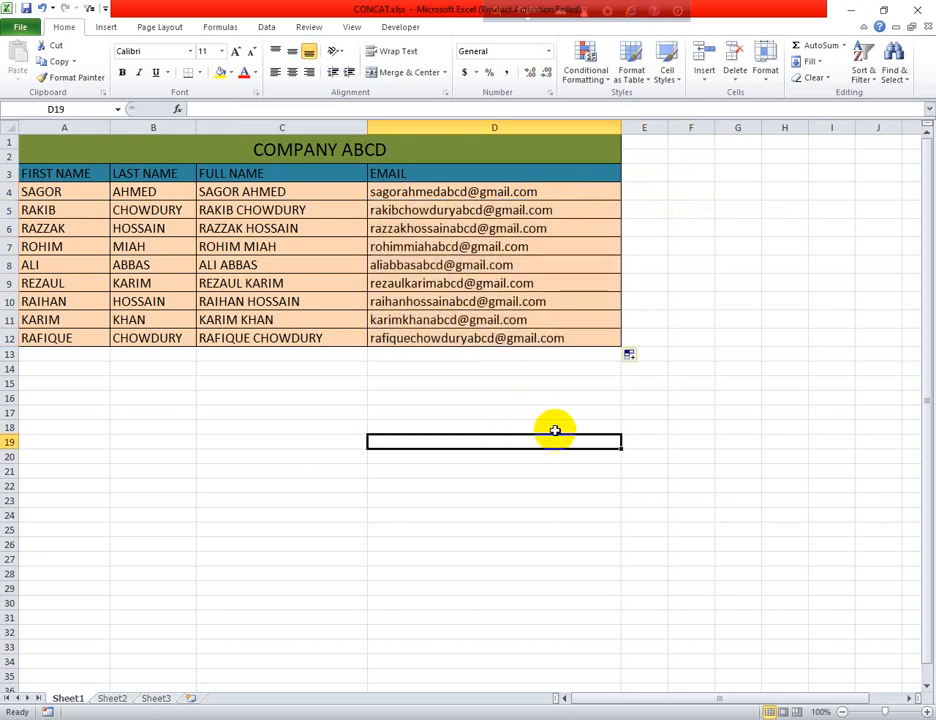